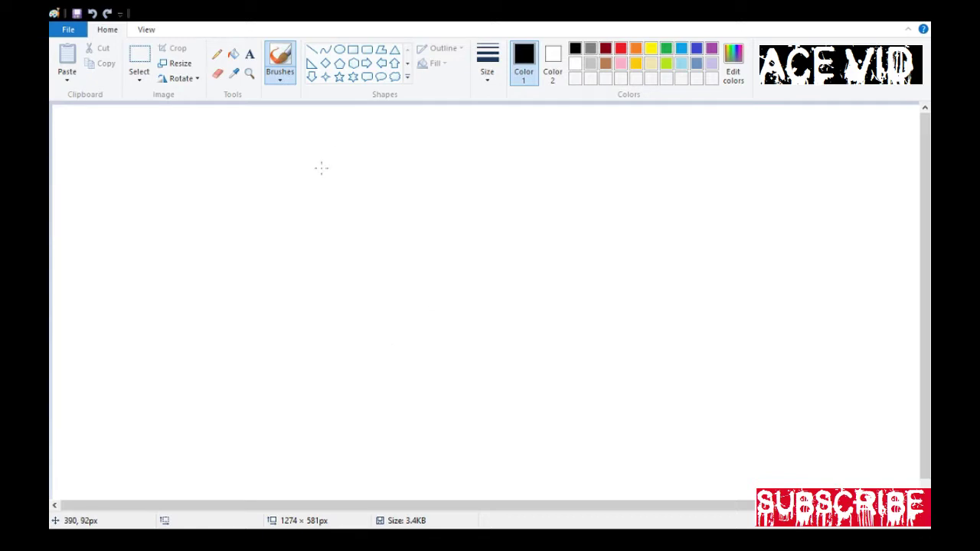
Draw a black head circle about 205 × 192 px and an overlapping body ellipse about 430 × 333 px below it.
{"action": "left_click", "coordinate": [339, 49]}
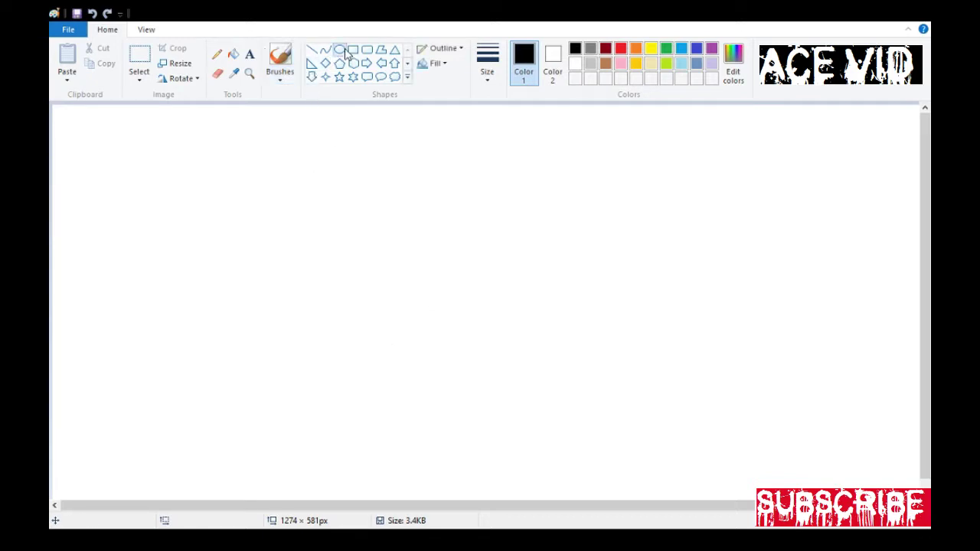
{"action": "left_click_drag", "start_coordinate": [360, 156], "coordinate": [499, 288]}
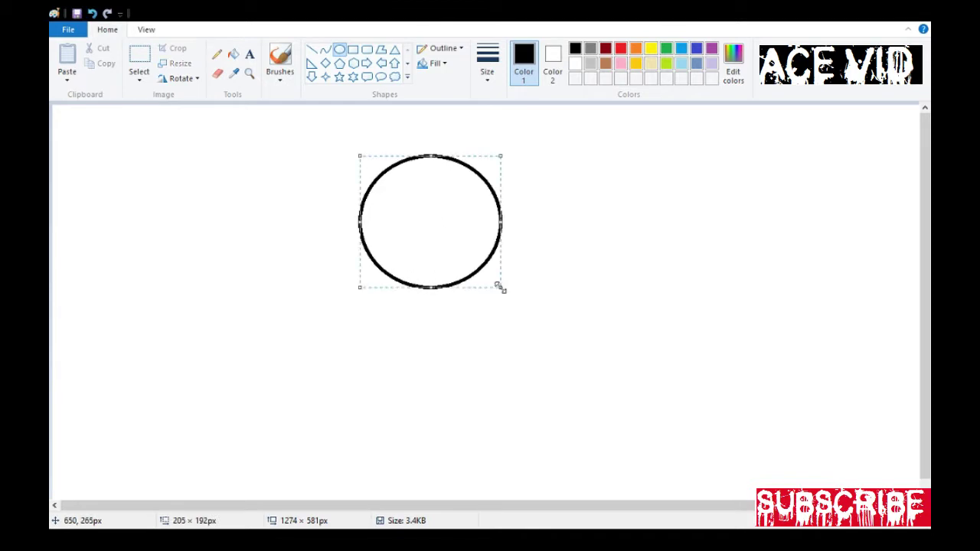
{"action": "left_click", "coordinate": [371, 332]}
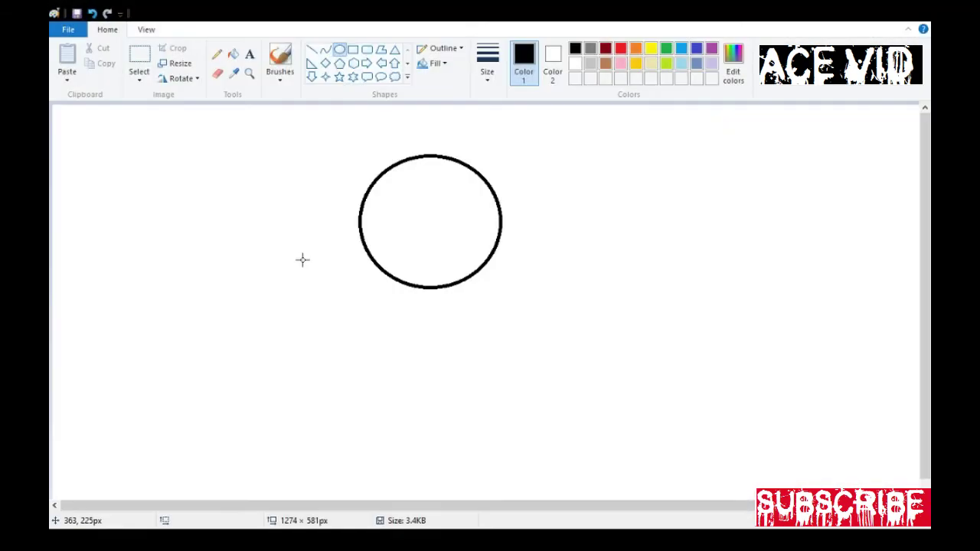
{"action": "left_click_drag", "start_coordinate": [300, 259], "coordinate": [599, 483]}
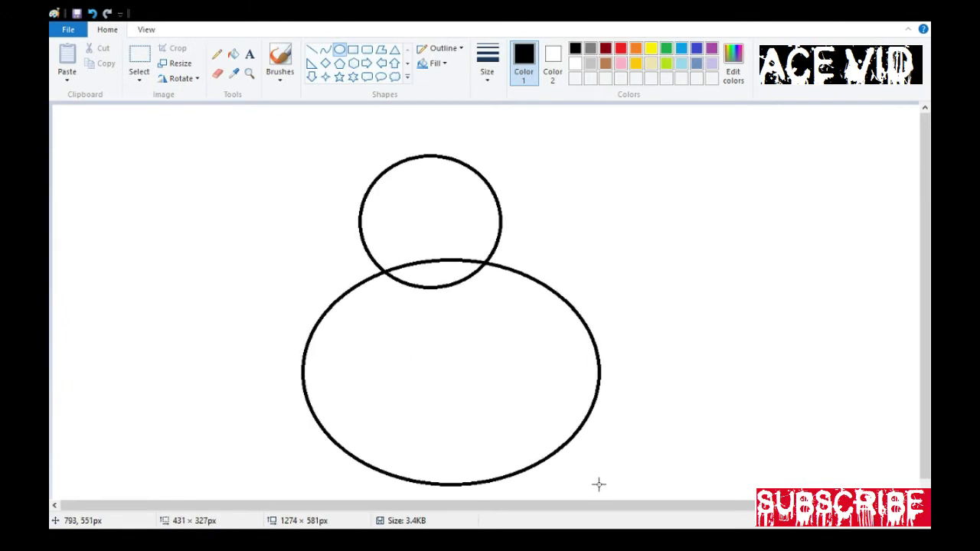
{"action": "left_click_drag", "start_coordinate": [599, 484], "coordinate": [597, 487]}
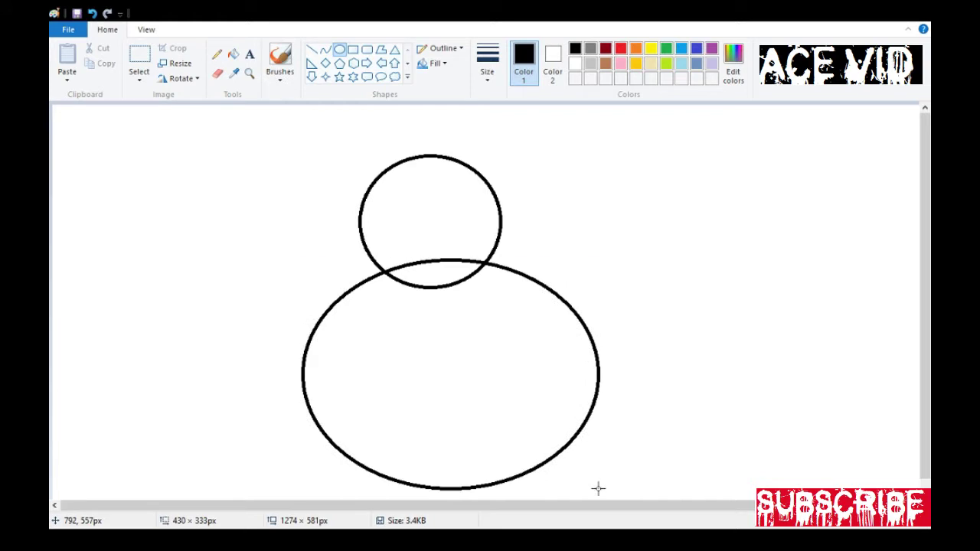
{"action": "left_click", "coordinate": [251, 319]}
Add two upright hand ovals, about 102 × 155 px on the body's upper left edge and 119 × 159 px on its upper right.
{"action": "left_click_drag", "start_coordinate": [308, 273], "coordinate": [379, 380]}
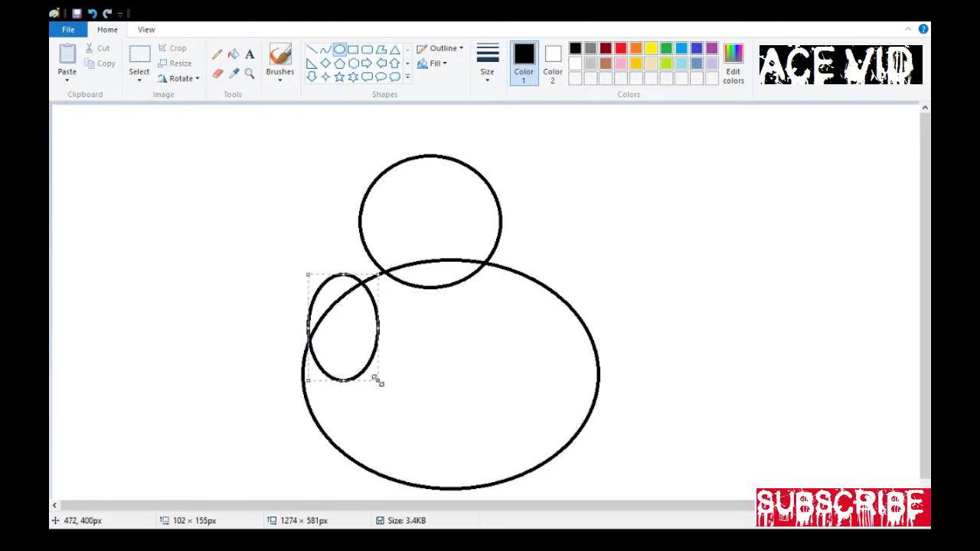
{"action": "left_click_drag", "start_coordinate": [553, 265], "coordinate": [470, 373]}
{"action": "left_click_drag", "start_coordinate": [505, 325], "coordinate": [528, 306]}
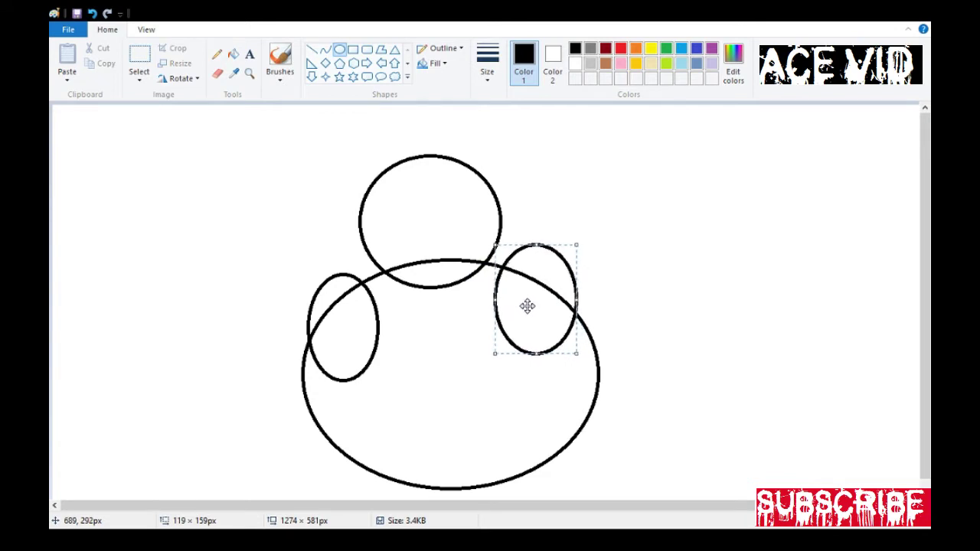
{"action": "left_click", "coordinate": [305, 231]}
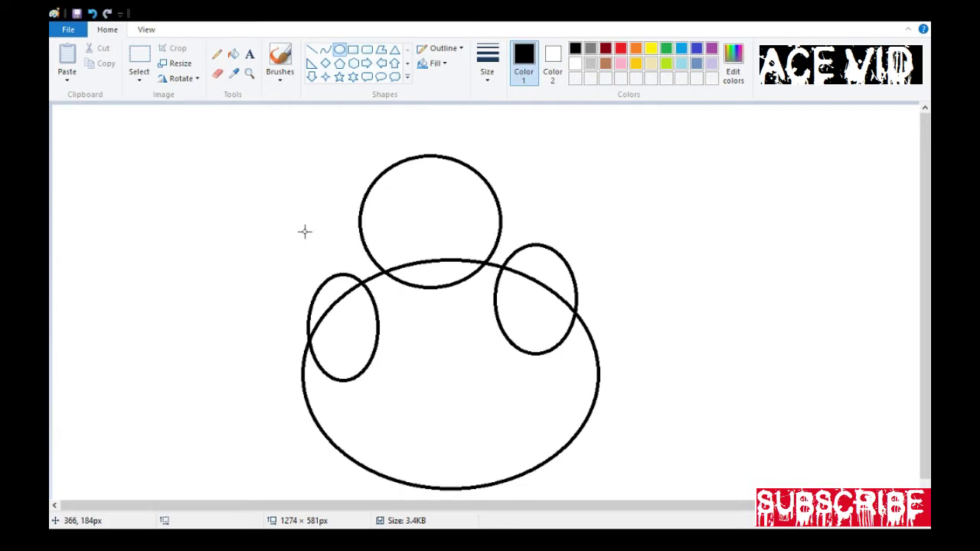
Draw a V-shaped chin with a short flat base below the head and an angular line joining the two hand ovals across the chest.
{"action": "left_click", "coordinate": [282, 57]}
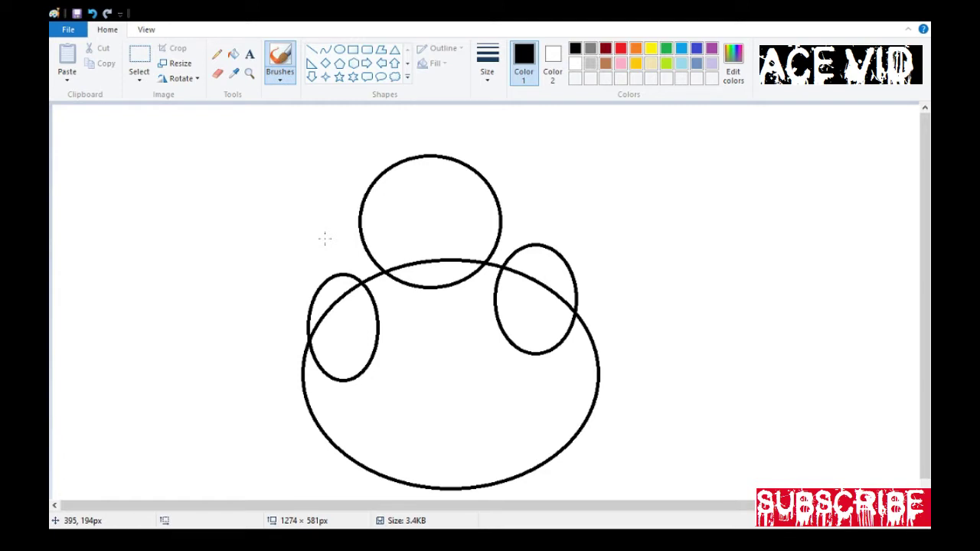
{"action": "left_click", "coordinate": [311, 50]}
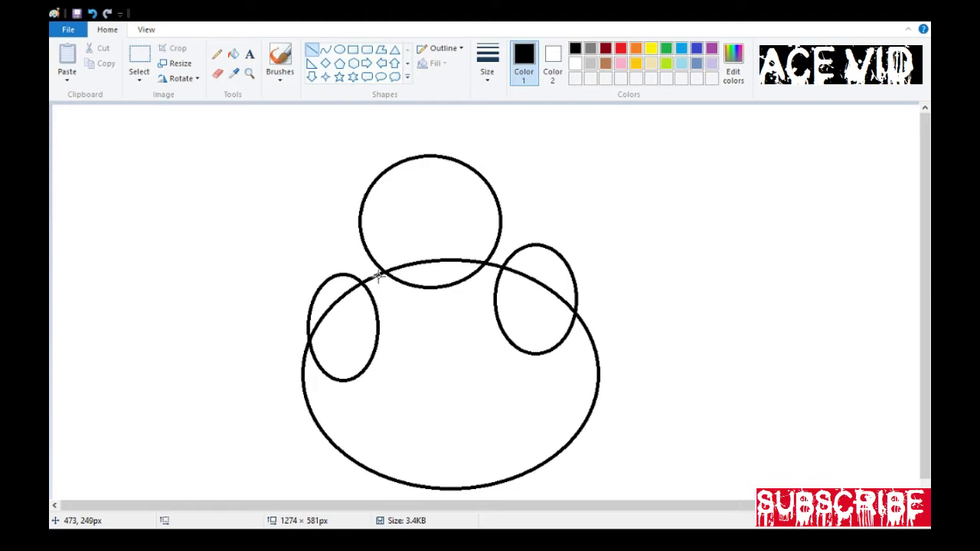
{"action": "left_click_drag", "start_coordinate": [381, 269], "coordinate": [416, 309]}
{"action": "mouse_move", "coordinate": [373, 354]}
{"action": "left_mouse_down"}
{"action": "mouse_move", "coordinate": [394, 401]}
{"action": "mouse_move", "coordinate": [389, 390]}
{"action": "left_mouse_up"}
{"action": "mouse_move", "coordinate": [389, 389]}
{"action": "left_mouse_down"}
{"action": "mouse_move", "coordinate": [427, 396]}
{"action": "mouse_move", "coordinate": [494, 322]}
{"action": "left_mouse_up"}
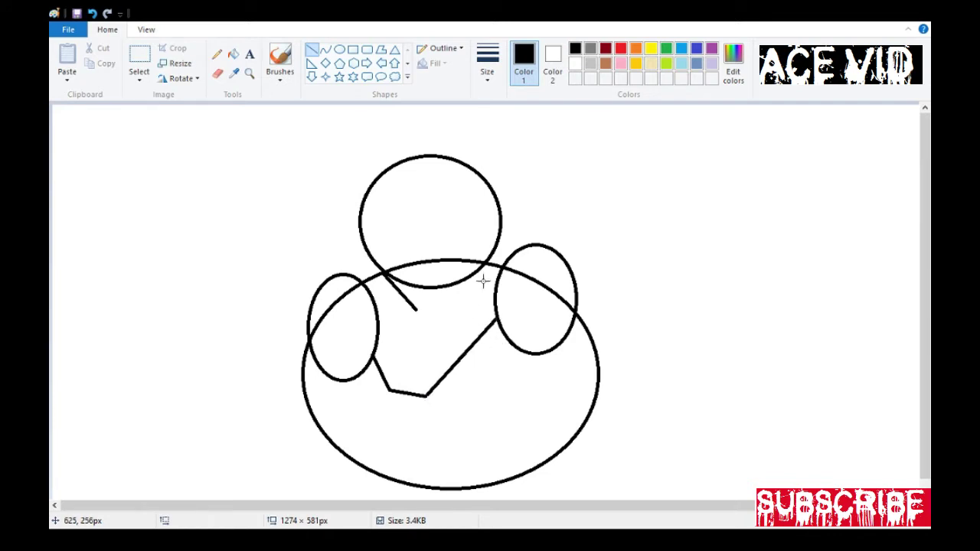
{"action": "mouse_move", "coordinate": [483, 265]}
{"action": "left_mouse_down"}
{"action": "mouse_move", "coordinate": [424, 315]}
{"action": "mouse_move", "coordinate": [438, 313]}
{"action": "mouse_move", "coordinate": [415, 313]}
{"action": "left_mouse_up"}
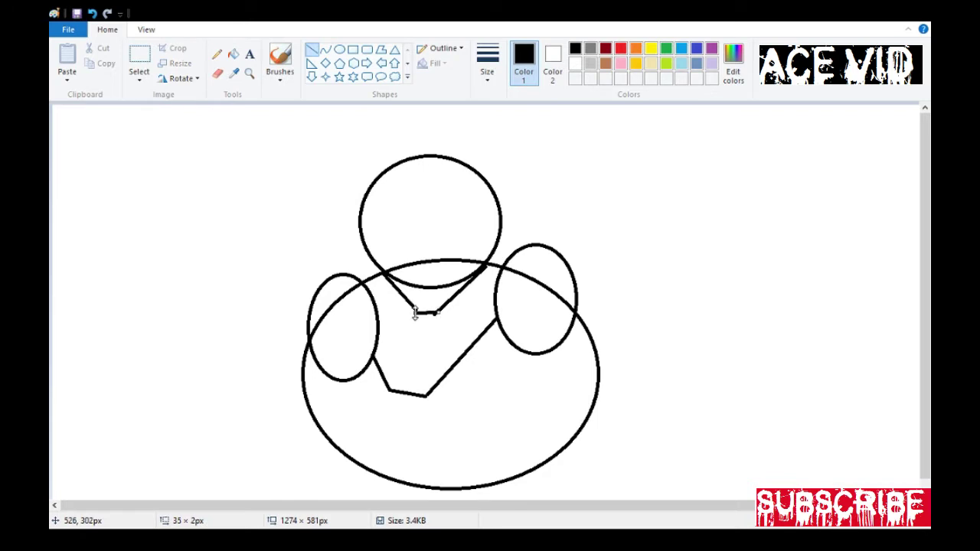
{"action": "left_click", "coordinate": [453, 321]}
Add straight arm lines below both hand ovals, including a long one down to the body's lower edge, and a short slanted line on the torso.
{"action": "left_click_drag", "start_coordinate": [352, 379], "coordinate": [373, 420]}
{"action": "left_click_drag", "start_coordinate": [473, 422], "coordinate": [437, 438]}
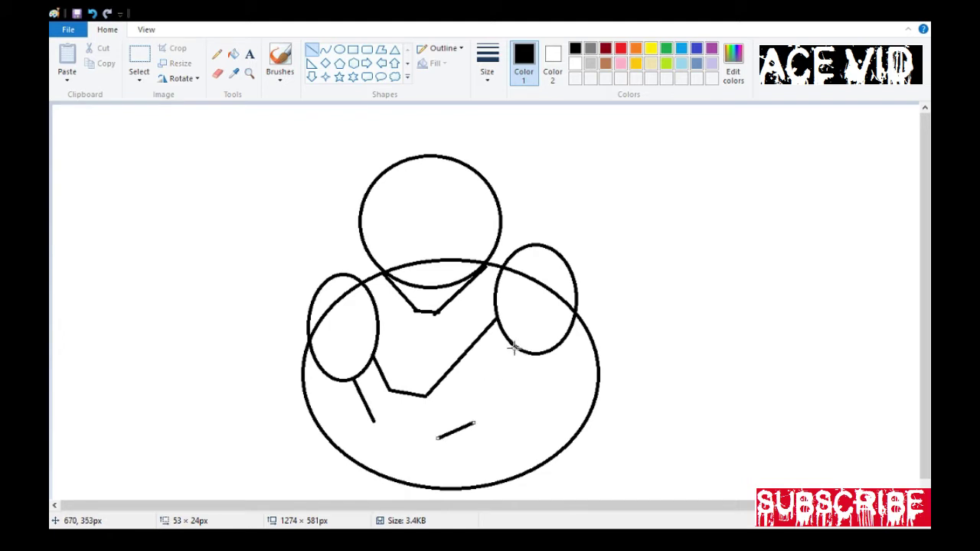
{"action": "left_click_drag", "start_coordinate": [513, 348], "coordinate": [506, 360]}
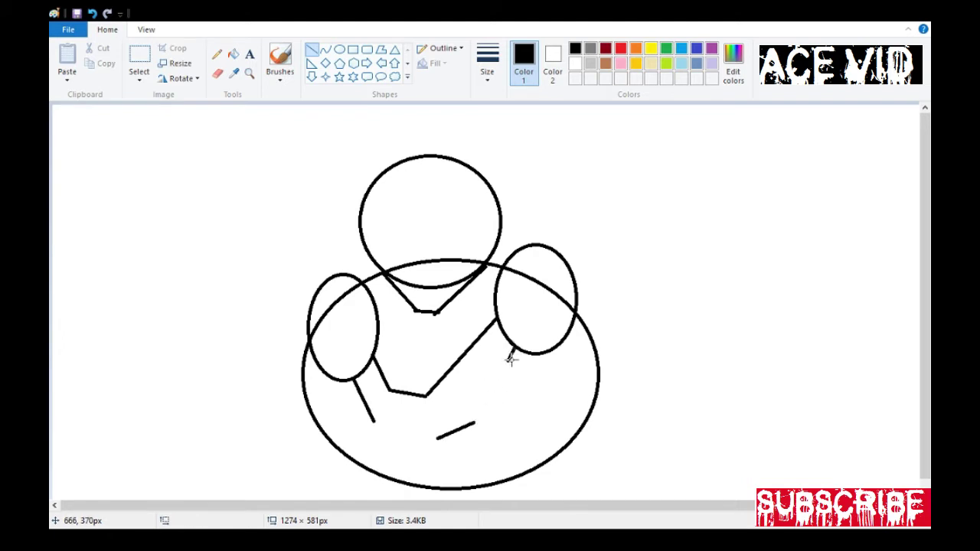
{"action": "left_click_drag", "start_coordinate": [506, 363], "coordinate": [519, 469]}
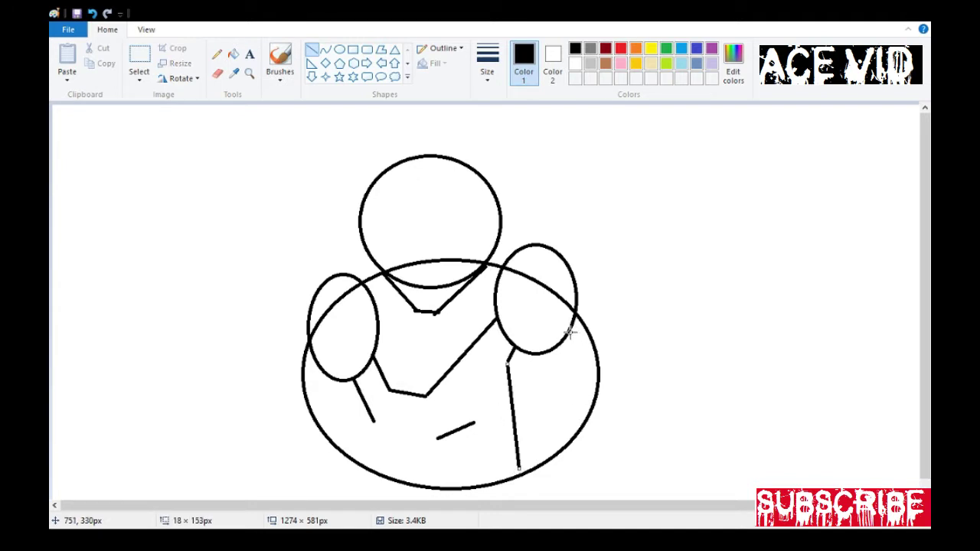
{"action": "left_click_drag", "start_coordinate": [569, 331], "coordinate": [591, 374]}
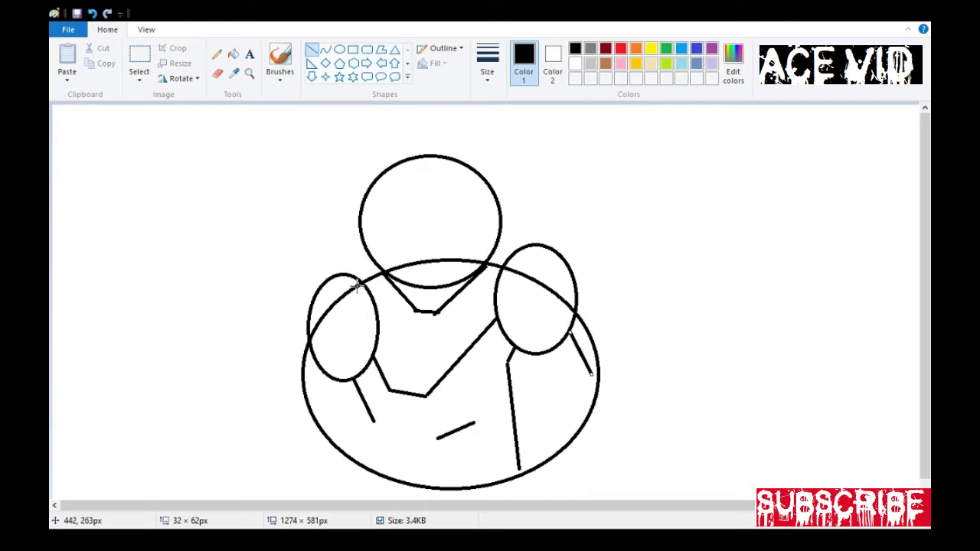
Outline the inner finger edge and thumb with straight lines inside the left hand oval.
{"action": "mouse_move", "coordinate": [359, 281]}
{"action": "left_mouse_down"}
{"action": "mouse_move", "coordinate": [352, 323]}
{"action": "mouse_move", "coordinate": [357, 331]}
{"action": "mouse_move", "coordinate": [366, 309]}
{"action": "mouse_move", "coordinate": [378, 316]}
{"action": "mouse_move", "coordinate": [371, 348]}
{"action": "left_mouse_up"}
{"action": "left_click", "coordinate": [400, 323]}
{"action": "left_click", "coordinate": [414, 324]}
{"action": "left_click", "coordinate": [383, 350]}
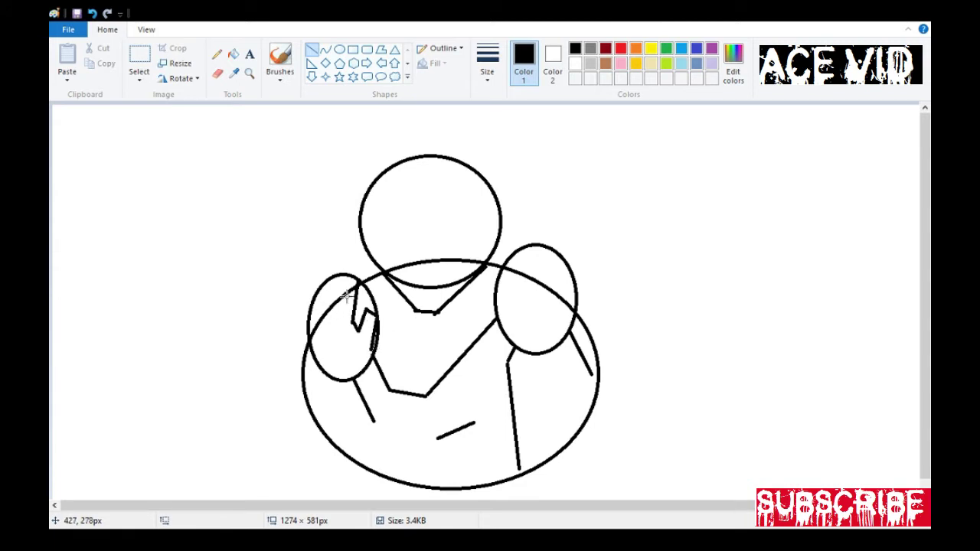
Draw the remaining finger divisions and the palm's outer and lower edges inside the left hand oval.
{"action": "left_click_drag", "start_coordinate": [348, 277], "coordinate": [338, 321]}
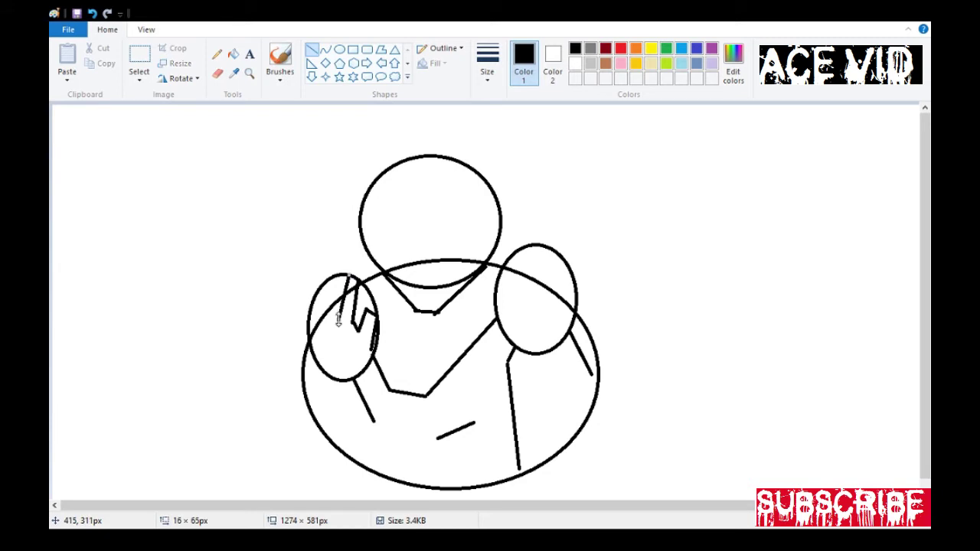
{"action": "left_click_drag", "start_coordinate": [334, 274], "coordinate": [327, 320]}
{"action": "mouse_move", "coordinate": [323, 283]}
{"action": "left_mouse_down"}
{"action": "mouse_move", "coordinate": [313, 325]}
{"action": "mouse_move", "coordinate": [334, 379]}
{"action": "left_mouse_up"}
{"action": "left_click", "coordinate": [311, 365]}
{"action": "left_click", "coordinate": [347, 366]}
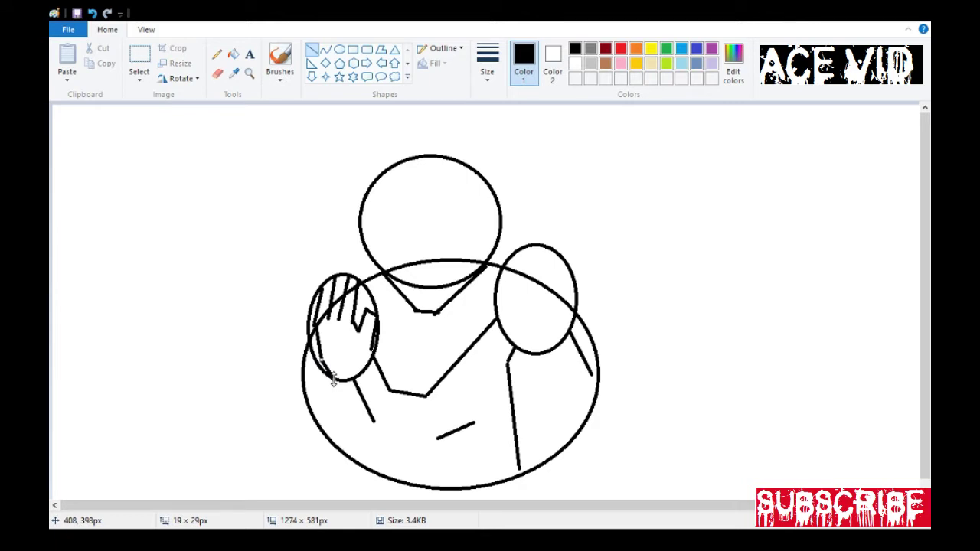
{"action": "mouse_move", "coordinate": [371, 351]}
{"action": "left_mouse_down"}
{"action": "mouse_move", "coordinate": [335, 376]}
{"action": "mouse_move", "coordinate": [351, 379]}
{"action": "left_mouse_up"}
{"action": "left_click", "coordinate": [331, 375]}
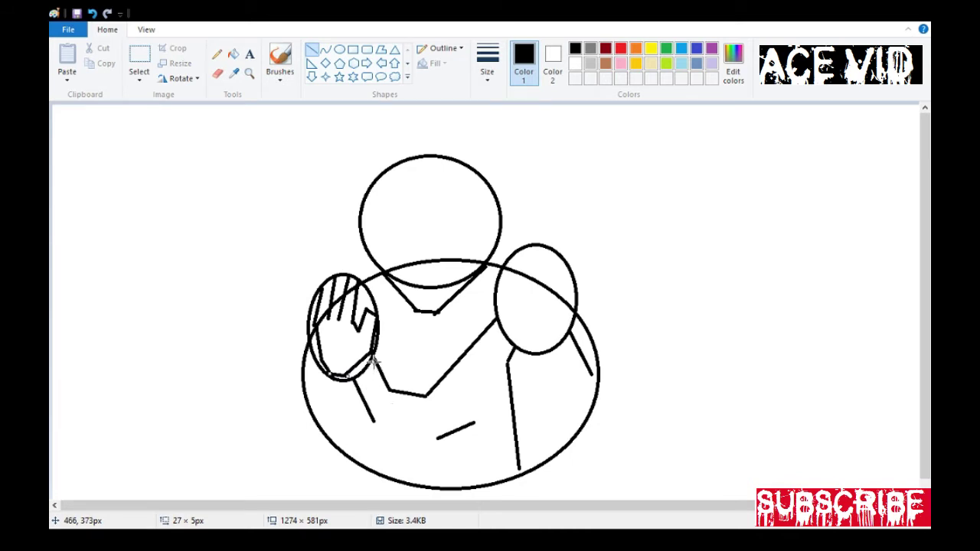
Draw three straight wrist lines fanning downward and outward from the base of the left hand.
{"action": "left_click_drag", "start_coordinate": [374, 355], "coordinate": [340, 417]}
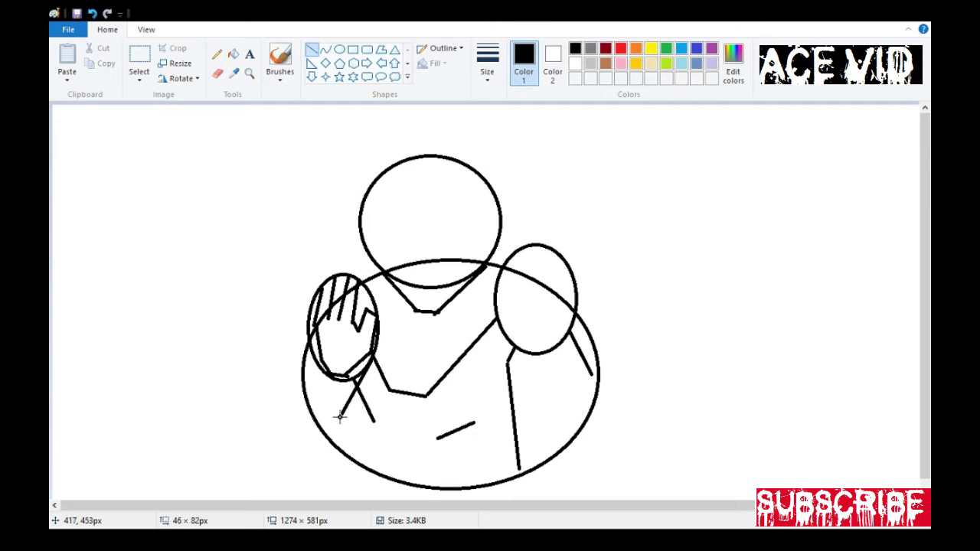
{"action": "left_click", "coordinate": [325, 373]}
{"action": "left_click_drag", "start_coordinate": [329, 375], "coordinate": [320, 403]}
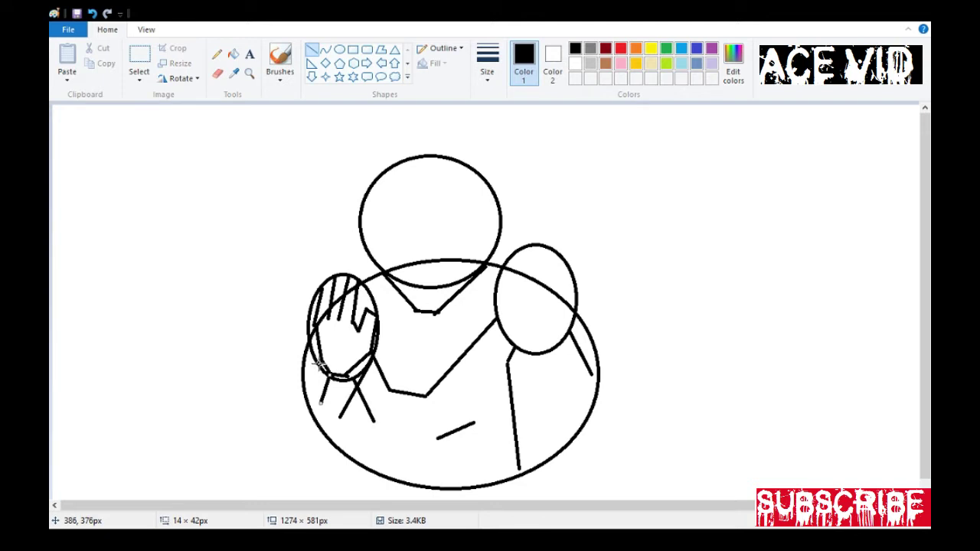
{"action": "left_click_drag", "start_coordinate": [326, 358], "coordinate": [282, 395]}
Draw angular straight-line contours around the left hand's fingertips and down its outer side, with a short line extending outward.
{"action": "left_click_drag", "start_coordinate": [352, 276], "coordinate": [338, 260]}
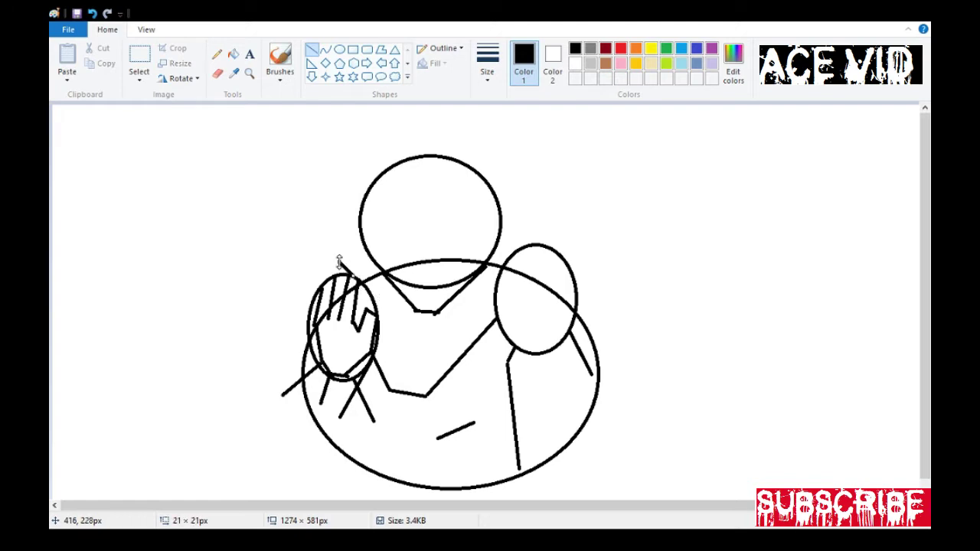
{"action": "left_click", "coordinate": [324, 261]}
{"action": "mouse_move", "coordinate": [338, 262]}
{"action": "left_mouse_down"}
{"action": "mouse_move", "coordinate": [302, 282]}
{"action": "mouse_move", "coordinate": [311, 278]}
{"action": "mouse_move", "coordinate": [304, 308]}
{"action": "left_mouse_up"}
{"action": "left_click", "coordinate": [276, 282]}
{"action": "left_click", "coordinate": [273, 250]}
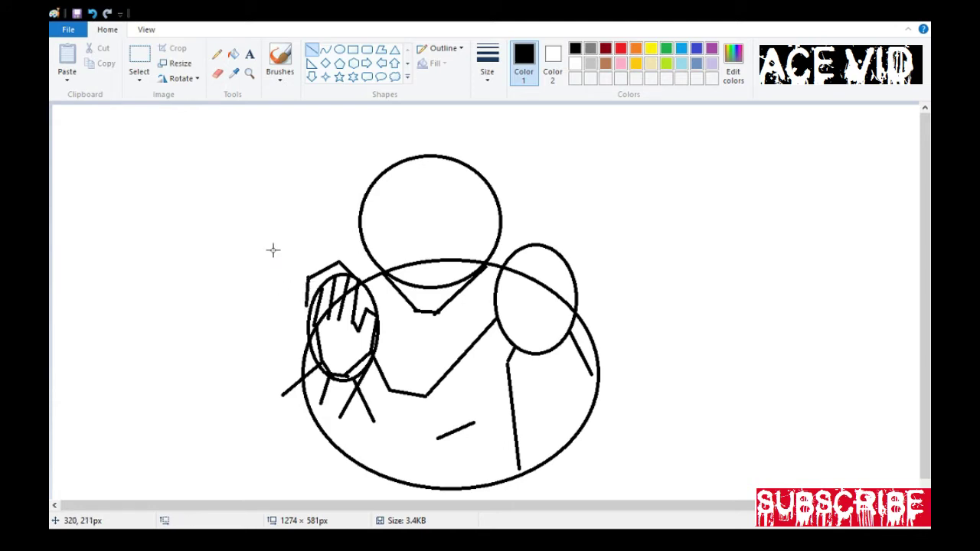
{"action": "mouse_move", "coordinate": [308, 279]}
{"action": "left_mouse_down"}
{"action": "mouse_move", "coordinate": [317, 285]}
{"action": "mouse_move", "coordinate": [342, 270]}
{"action": "left_mouse_up"}
{"action": "left_click", "coordinate": [284, 258]}
{"action": "mouse_move", "coordinate": [304, 304]}
{"action": "left_mouse_down"}
{"action": "mouse_move", "coordinate": [300, 388]}
{"action": "mouse_move", "coordinate": [312, 369]}
{"action": "left_mouse_up"}
{"action": "left_click", "coordinate": [247, 280]}
{"action": "left_click", "coordinate": [258, 345]}
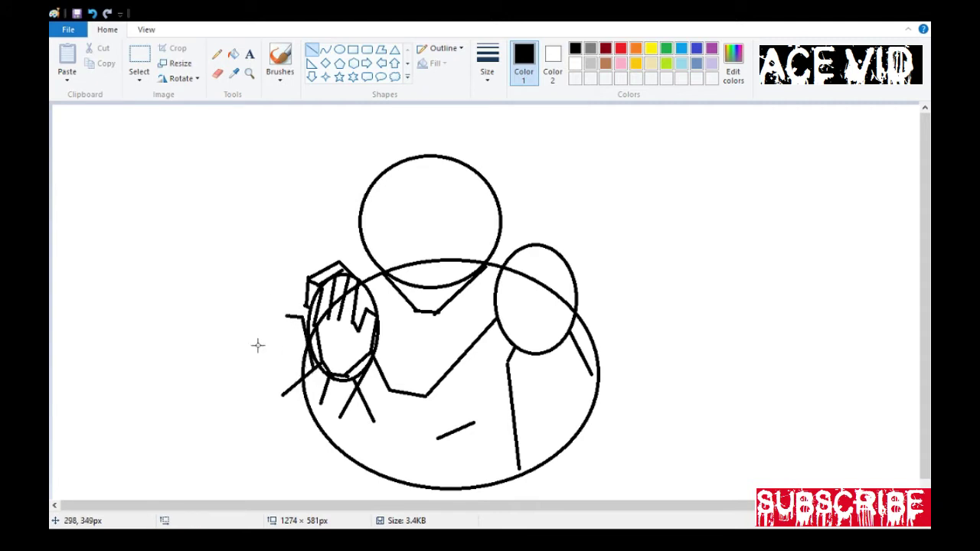
Draw a small tilted square with a line across it in the palm of the left hand.
{"action": "mouse_move", "coordinate": [346, 329]}
{"action": "left_mouse_down"}
{"action": "mouse_move", "coordinate": [323, 337]}
{"action": "mouse_move", "coordinate": [353, 349]}
{"action": "mouse_move", "coordinate": [328, 356]}
{"action": "left_mouse_up"}
{"action": "left_click", "coordinate": [354, 338]}
{"action": "left_click", "coordinate": [313, 344]}
{"action": "left_click_drag", "start_coordinate": [279, 323], "coordinate": [320, 344]}
{"action": "mouse_move", "coordinate": [326, 336]}
{"action": "left_mouse_down"}
{"action": "mouse_move", "coordinate": [333, 355]}
{"action": "mouse_move", "coordinate": [357, 357]}
{"action": "mouse_move", "coordinate": [338, 364]}
{"action": "left_mouse_up"}
{"action": "left_click_drag", "start_coordinate": [338, 364], "coordinate": [357, 357]}
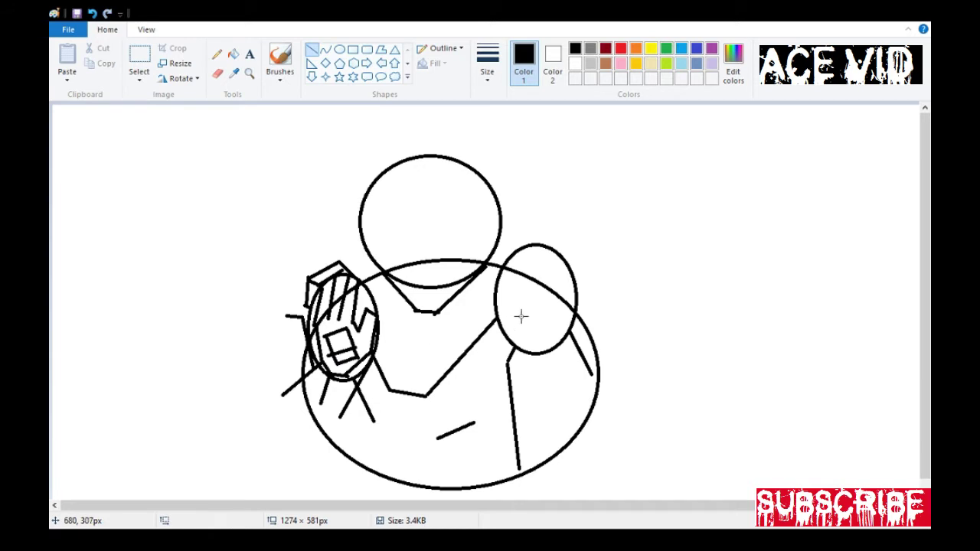
Erase the guide oval beside the left hand's thumb and the body ellipse's arc crossing that hand.
{"action": "left_click", "coordinate": [219, 76]}
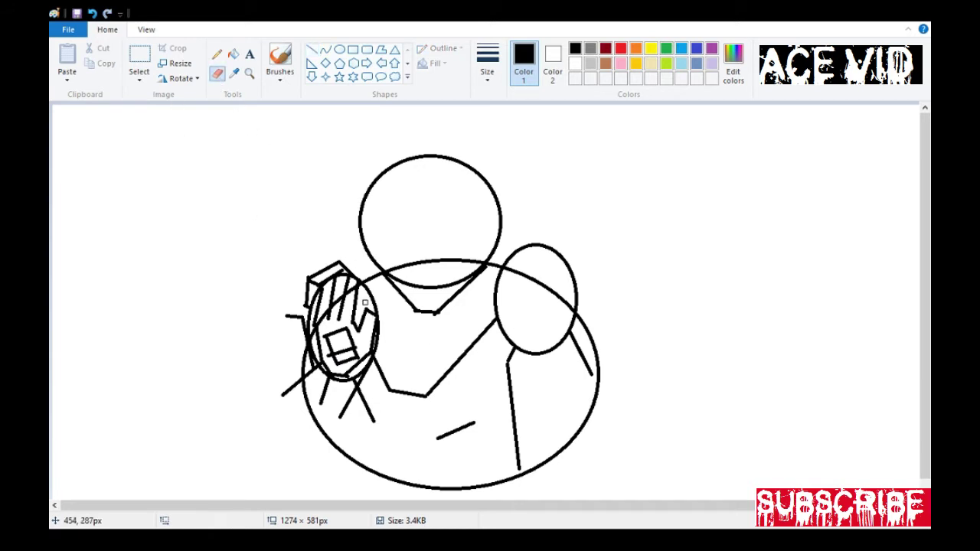
{"action": "mouse_move", "coordinate": [367, 288]}
{"action": "left_mouse_down"}
{"action": "mouse_move", "coordinate": [381, 321]}
{"action": "mouse_move", "coordinate": [376, 347]}
{"action": "left_mouse_up"}
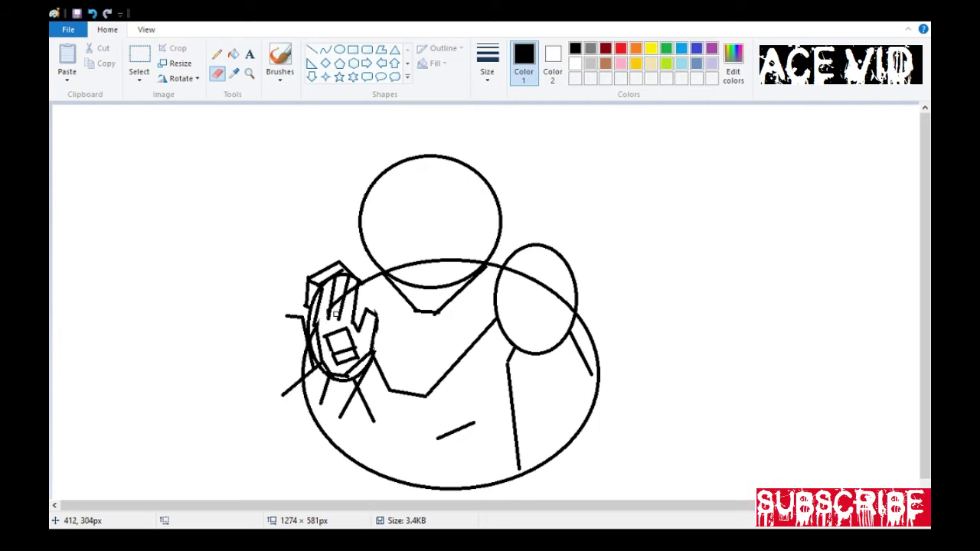
{"action": "left_click_drag", "start_coordinate": [334, 312], "coordinate": [350, 290]}
{"action": "left_click_drag", "start_coordinate": [314, 360], "coordinate": [310, 351]}
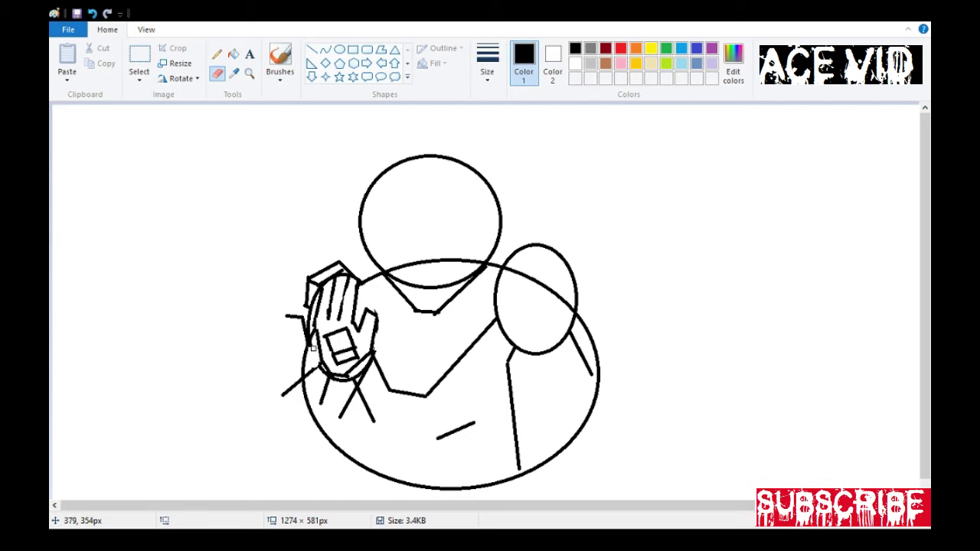
Draw straight finger divisions fanning across the upper part of the right hand oval and the palm's outer edge.
{"action": "left_click", "coordinate": [312, 52]}
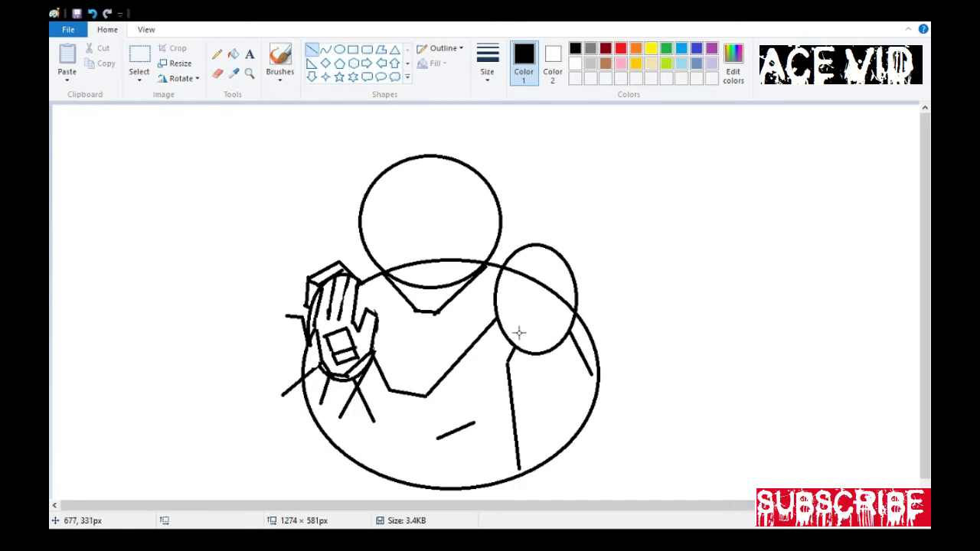
{"action": "left_click_drag", "start_coordinate": [523, 247], "coordinate": [524, 277]}
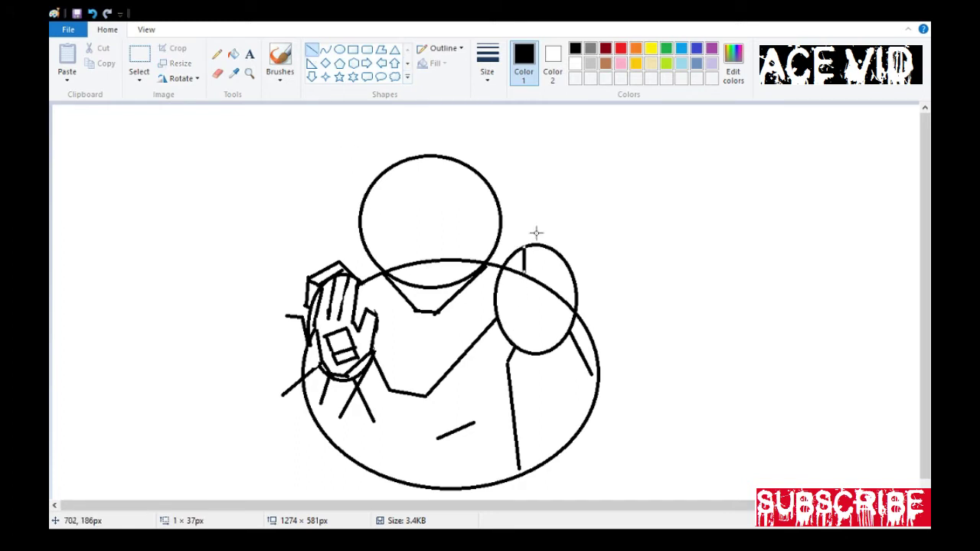
{"action": "mouse_move", "coordinate": [534, 242]}
{"action": "left_mouse_down"}
{"action": "mouse_move", "coordinate": [536, 277]}
{"action": "mouse_move", "coordinate": [573, 272]}
{"action": "mouse_move", "coordinate": [562, 277]}
{"action": "mouse_move", "coordinate": [572, 274]}
{"action": "mouse_move", "coordinate": [543, 329]}
{"action": "left_mouse_up"}
{"action": "left_click", "coordinate": [561, 237]}
{"action": "left_click", "coordinate": [554, 287]}
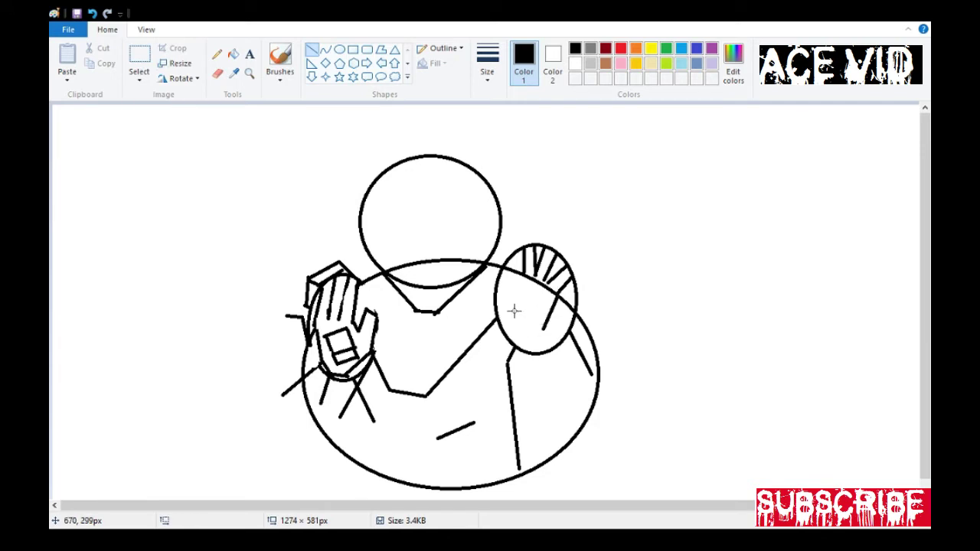
Complete the right hand with straight lines for the thumb, lower palm edge and wrist, plus a small divided rectangle in the palm.
{"action": "mouse_move", "coordinate": [525, 277]}
{"action": "left_mouse_down"}
{"action": "mouse_move", "coordinate": [509, 261]}
{"action": "mouse_move", "coordinate": [491, 280]}
{"action": "mouse_move", "coordinate": [505, 267]}
{"action": "mouse_move", "coordinate": [502, 290]}
{"action": "mouse_move", "coordinate": [510, 277]}
{"action": "mouse_move", "coordinate": [493, 295]}
{"action": "mouse_move", "coordinate": [515, 323]}
{"action": "mouse_move", "coordinate": [498, 318]}
{"action": "mouse_move", "coordinate": [526, 314]}
{"action": "mouse_move", "coordinate": [524, 288]}
{"action": "mouse_move", "coordinate": [519, 301]}
{"action": "mouse_move", "coordinate": [532, 304]}
{"action": "mouse_move", "coordinate": [519, 304]}
{"action": "mouse_move", "coordinate": [539, 318]}
{"action": "mouse_move", "coordinate": [545, 301]}
{"action": "mouse_move", "coordinate": [539, 318]}
{"action": "mouse_move", "coordinate": [522, 297]}
{"action": "mouse_move", "coordinate": [542, 308]}
{"action": "mouse_move", "coordinate": [534, 336]}
{"action": "mouse_move", "coordinate": [518, 330]}
{"action": "mouse_move", "coordinate": [536, 337]}
{"action": "mouse_move", "coordinate": [512, 321]}
{"action": "mouse_move", "coordinate": [532, 333]}
{"action": "mouse_move", "coordinate": [503, 366]}
{"action": "left_mouse_up"}
{"action": "left_click", "coordinate": [501, 290]}
{"action": "left_click", "coordinate": [512, 281]}
{"action": "left_click", "coordinate": [535, 305]}
{"action": "left_click", "coordinate": [558, 309]}
{"action": "left_click", "coordinate": [500, 336]}
{"action": "left_click_drag", "start_coordinate": [502, 307], "coordinate": [513, 338]}
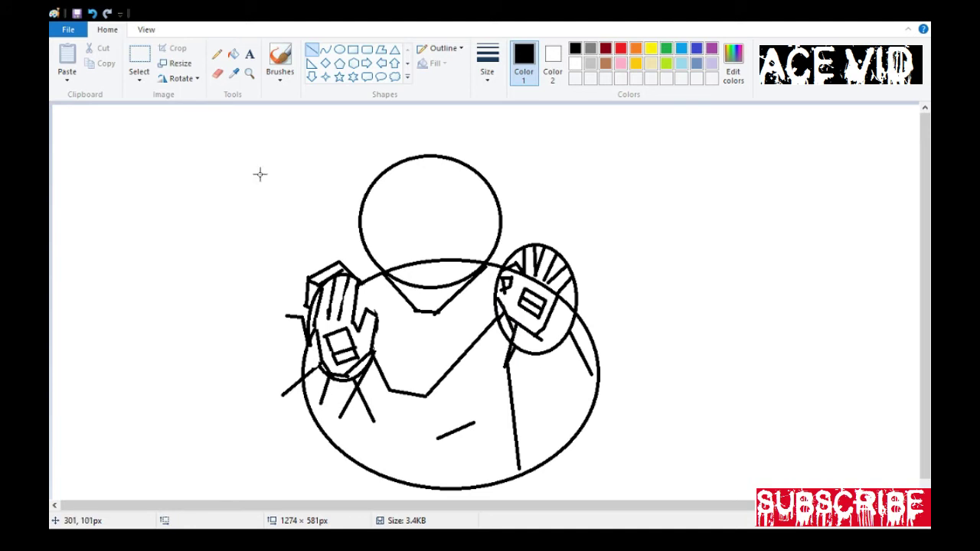
Erase the guide oval around the right hand's fingertips and along its upper outer side.
{"action": "left_click", "coordinate": [218, 80]}
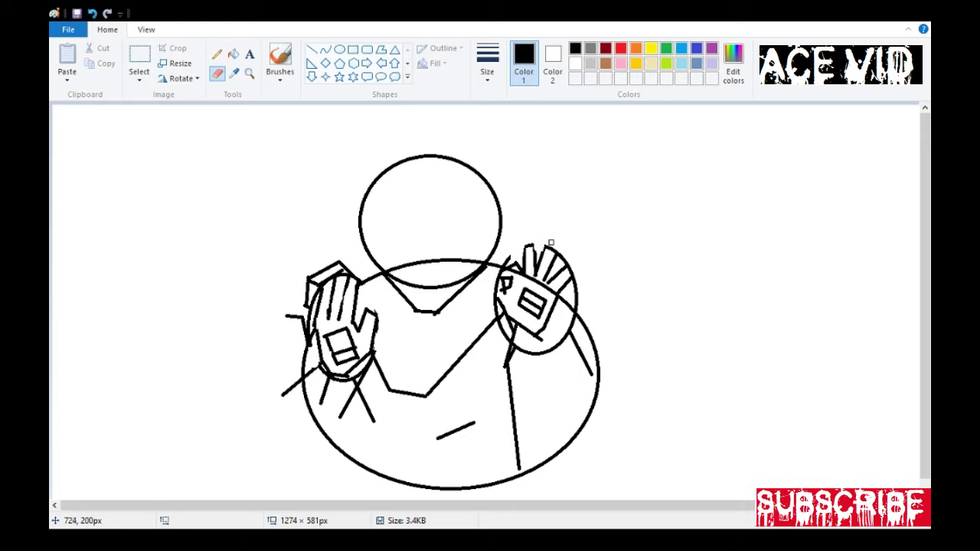
{"action": "left_click_drag", "start_coordinate": [550, 243], "coordinate": [577, 275]}
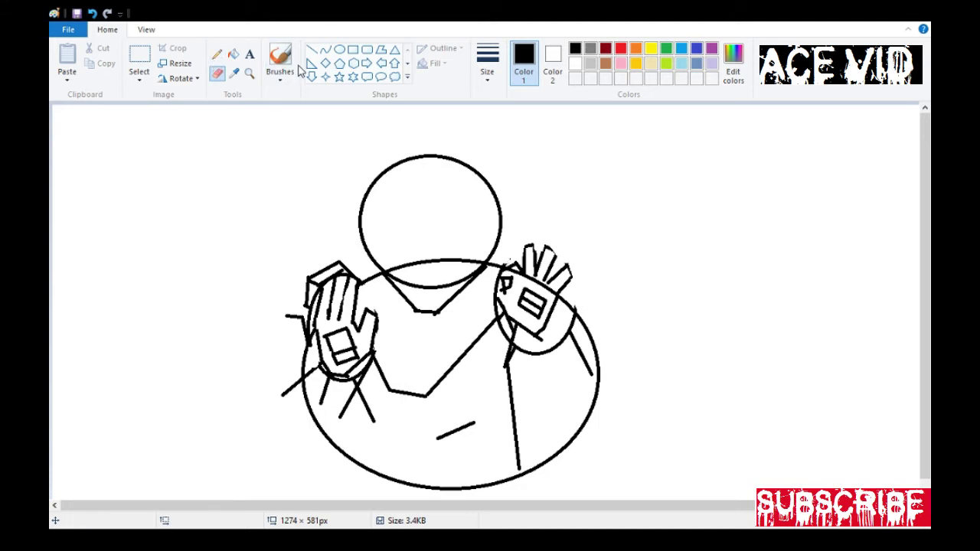
Draw the helmet's brow plate and slanted upper visor edge with straight lines, and brush the curved rim down to a small ear piece.
{"action": "left_click", "coordinate": [283, 61]}
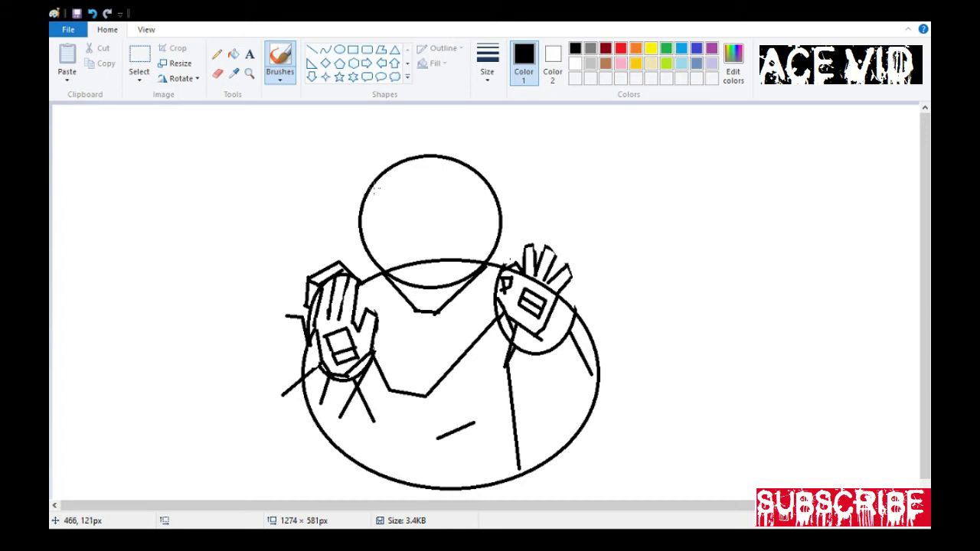
{"action": "left_click", "coordinate": [93, 13]}
{"action": "left_click", "coordinate": [312, 49]}
{"action": "mouse_move", "coordinate": [379, 178]}
{"action": "left_mouse_down"}
{"action": "mouse_move", "coordinate": [393, 182]}
{"action": "mouse_move", "coordinate": [404, 168]}
{"action": "left_mouse_up"}
{"action": "left_click", "coordinate": [388, 183]}
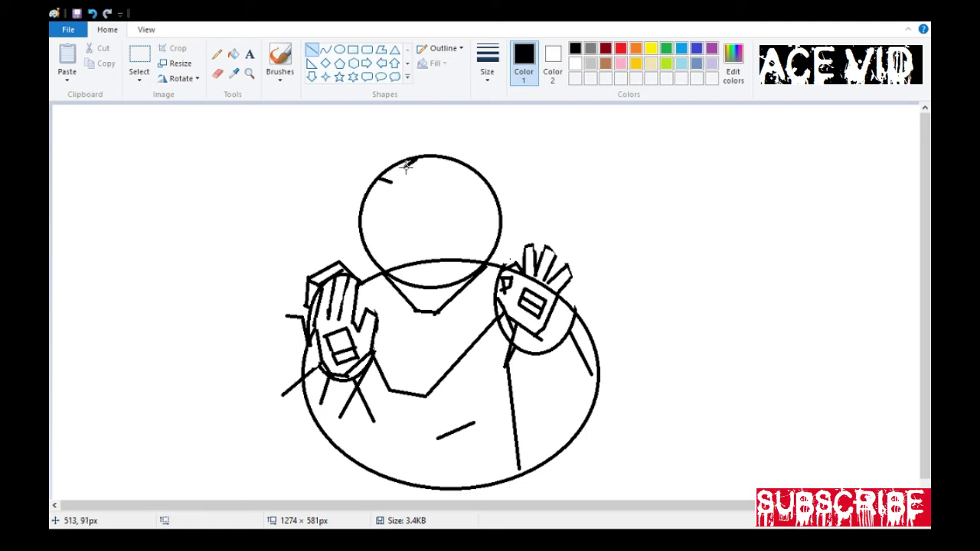
{"action": "left_click_drag", "start_coordinate": [407, 191], "coordinate": [409, 163]}
{"action": "left_click", "coordinate": [382, 190]}
{"action": "mouse_move", "coordinate": [403, 167]}
{"action": "left_mouse_down"}
{"action": "mouse_move", "coordinate": [426, 169]}
{"action": "mouse_move", "coordinate": [425, 198]}
{"action": "mouse_move", "coordinate": [468, 209]}
{"action": "mouse_move", "coordinate": [464, 196]}
{"action": "mouse_move", "coordinate": [463, 207]}
{"action": "left_mouse_up"}
{"action": "key", "text": "ctrl+z"}
{"action": "left_click", "coordinate": [280, 60]}
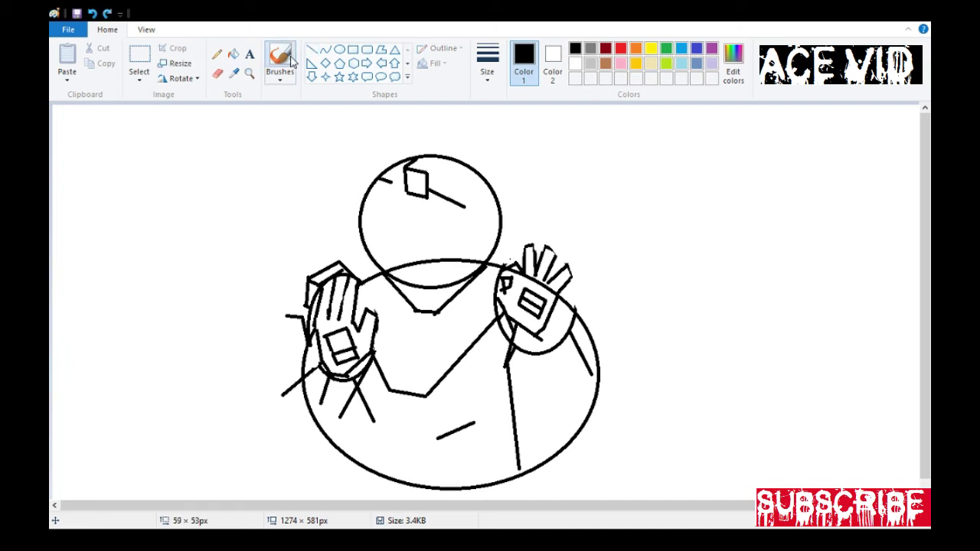
{"action": "mouse_move", "coordinate": [430, 173]}
{"action": "left_mouse_down"}
{"action": "mouse_move", "coordinate": [464, 194]}
{"action": "mouse_move", "coordinate": [475, 219]}
{"action": "mouse_move", "coordinate": [500, 226]}
{"action": "mouse_move", "coordinate": [481, 232]}
{"action": "mouse_move", "coordinate": [487, 245]}
{"action": "left_mouse_up"}
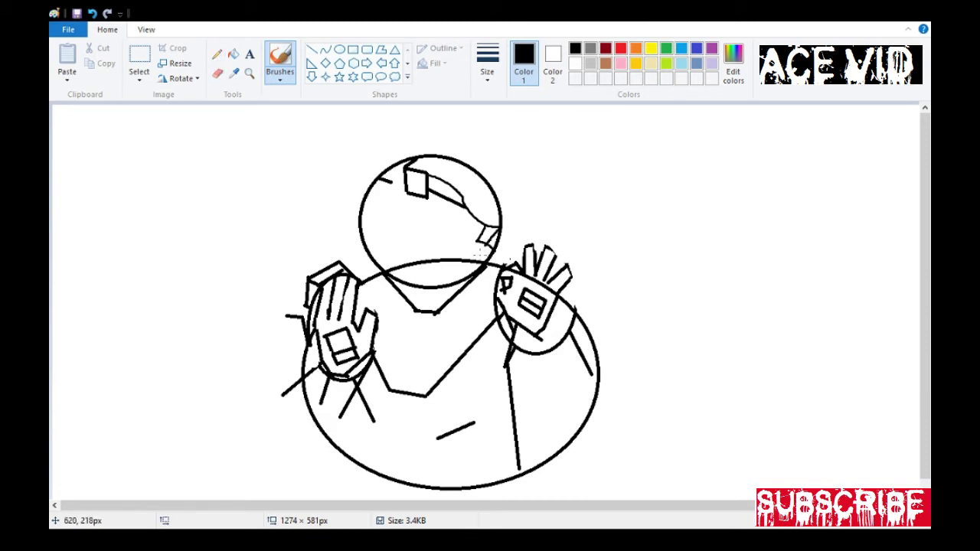
Draw straight lines for the lower visor edge, the long jaw guard and the divided front vent of the helmet.
{"action": "left_click", "coordinate": [311, 49]}
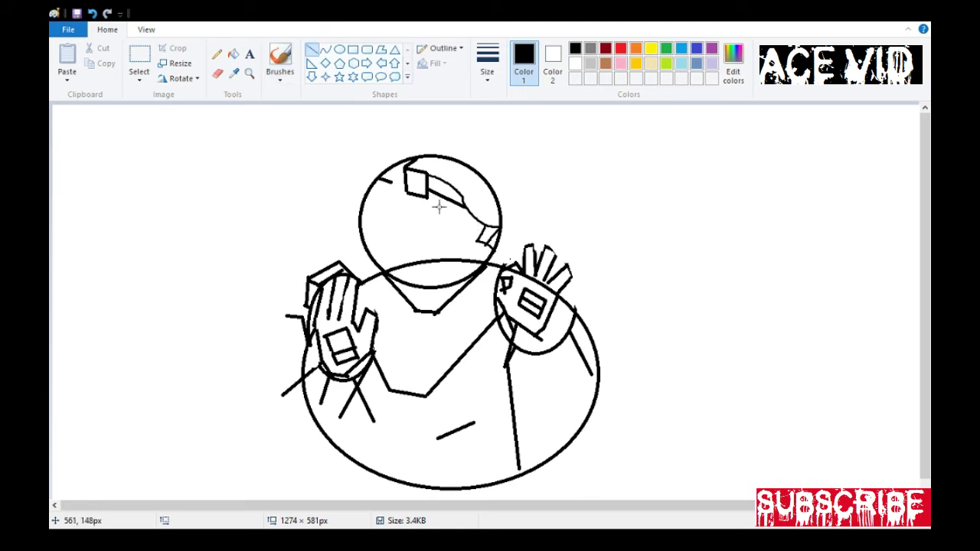
{"action": "mouse_move", "coordinate": [481, 242]}
{"action": "left_mouse_down"}
{"action": "mouse_move", "coordinate": [406, 249]}
{"action": "mouse_move", "coordinate": [414, 276]}
{"action": "mouse_move", "coordinate": [453, 280]}
{"action": "mouse_move", "coordinate": [479, 263]}
{"action": "left_mouse_up"}
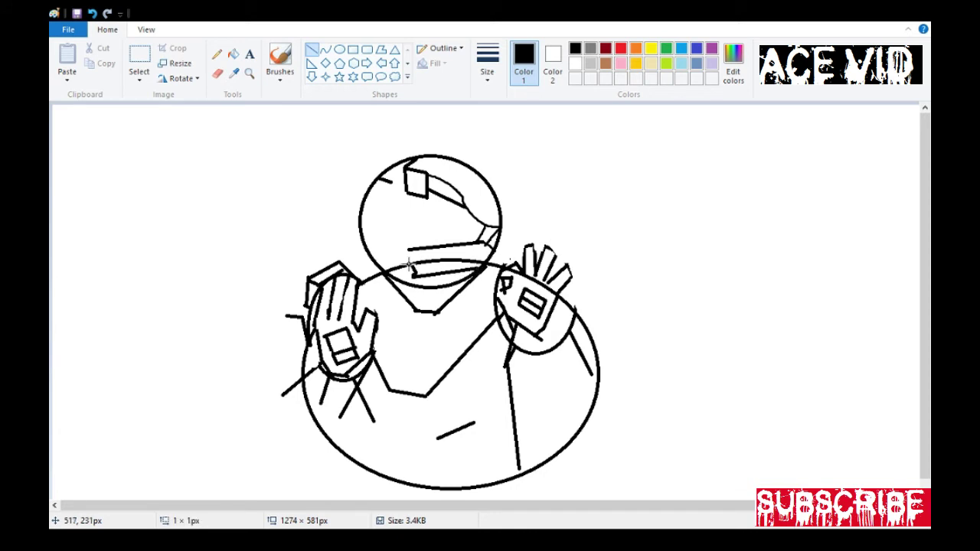
{"action": "mouse_move", "coordinate": [387, 253]}
{"action": "left_mouse_down"}
{"action": "mouse_move", "coordinate": [386, 275]}
{"action": "mouse_move", "coordinate": [386, 248]}
{"action": "mouse_move", "coordinate": [412, 251]}
{"action": "mouse_move", "coordinate": [385, 245]}
{"action": "mouse_move", "coordinate": [387, 267]}
{"action": "mouse_move", "coordinate": [410, 262]}
{"action": "left_mouse_up"}
{"action": "left_click_drag", "start_coordinate": [411, 252], "coordinate": [409, 264]}
{"action": "mouse_move", "coordinate": [363, 226]}
{"action": "left_mouse_down"}
{"action": "mouse_move", "coordinate": [386, 247]}
{"action": "mouse_move", "coordinate": [367, 239]}
{"action": "left_mouse_up"}
{"action": "left_click_drag", "start_coordinate": [362, 226], "coordinate": [367, 252]}
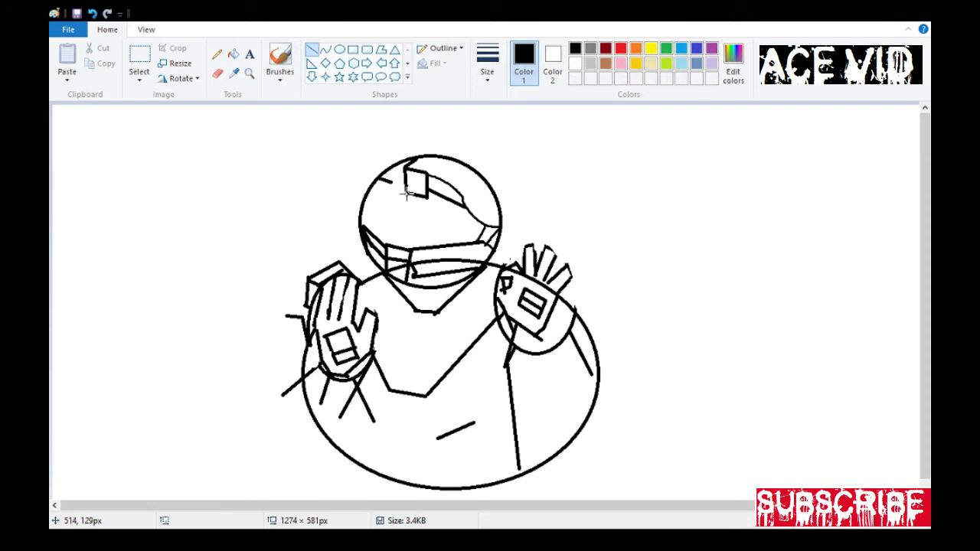
Close the brow's front edge with a straight line and replace the head circle's left arc with a brushed visor curve set further in.
{"action": "mouse_move", "coordinate": [406, 191]}
{"action": "left_mouse_down"}
{"action": "mouse_move", "coordinate": [376, 183]}
{"action": "mouse_move", "coordinate": [408, 166]}
{"action": "mouse_move", "coordinate": [383, 161]}
{"action": "left_mouse_up"}
{"action": "left_click", "coordinate": [218, 74]}
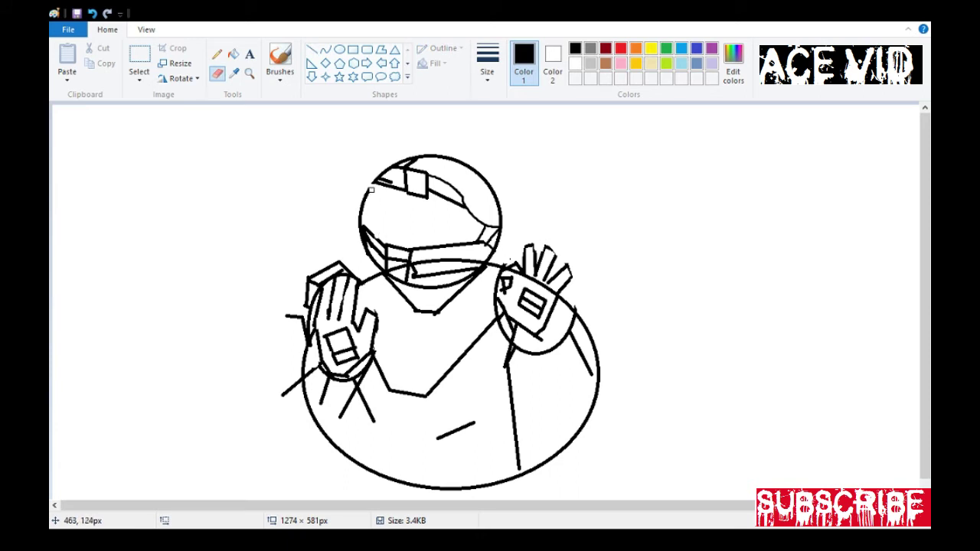
{"action": "left_click_drag", "start_coordinate": [371, 189], "coordinate": [366, 197]}
{"action": "left_click", "coordinate": [280, 62]}
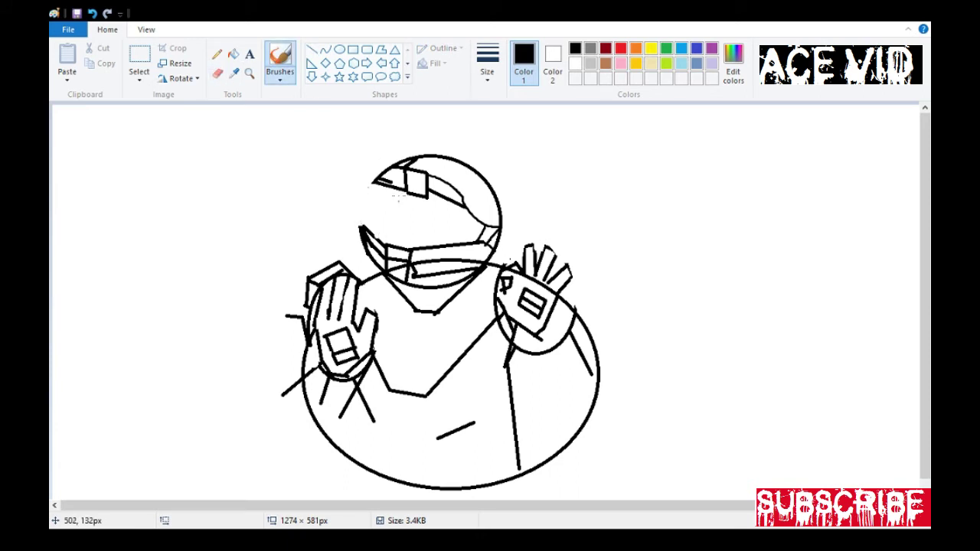
{"action": "left_click_drag", "start_coordinate": [390, 190], "coordinate": [368, 242]}
Erase the jaw guard's pointed front corner, brush it back rounder, and erase the stray dash inside the brow.
{"action": "left_click", "coordinate": [217, 73]}
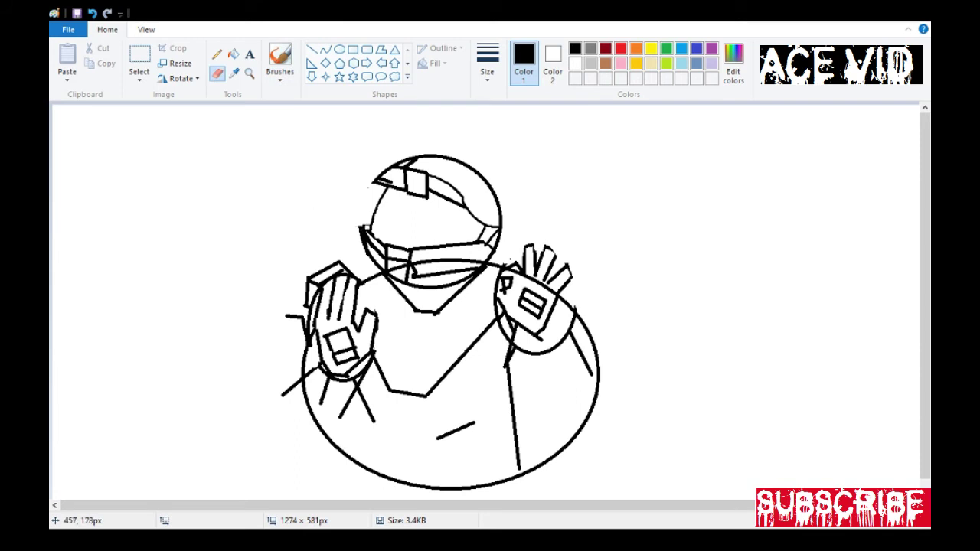
{"action": "mouse_move", "coordinate": [367, 224]}
{"action": "left_mouse_down"}
{"action": "mouse_move", "coordinate": [366, 250]}
{"action": "mouse_move", "coordinate": [359, 233]}
{"action": "left_mouse_up"}
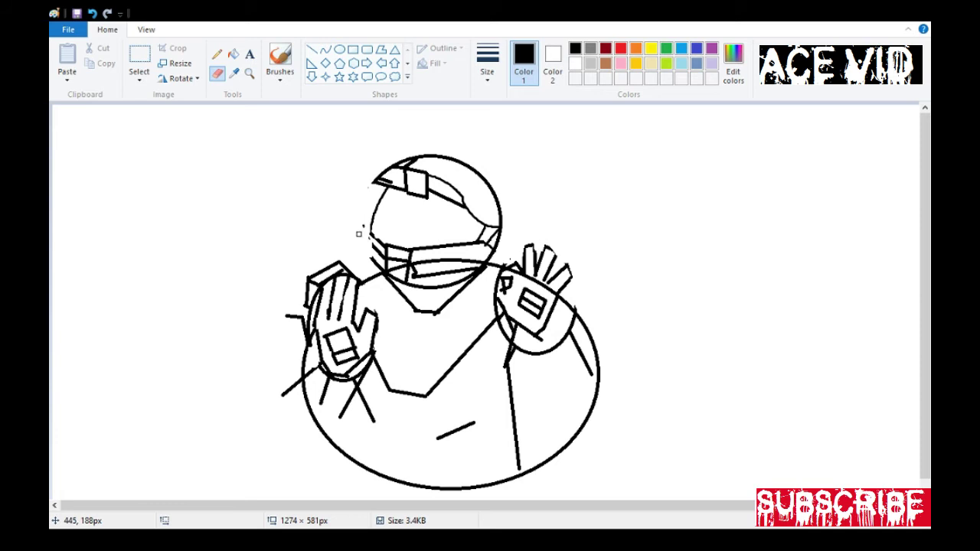
{"action": "left_click", "coordinate": [280, 63]}
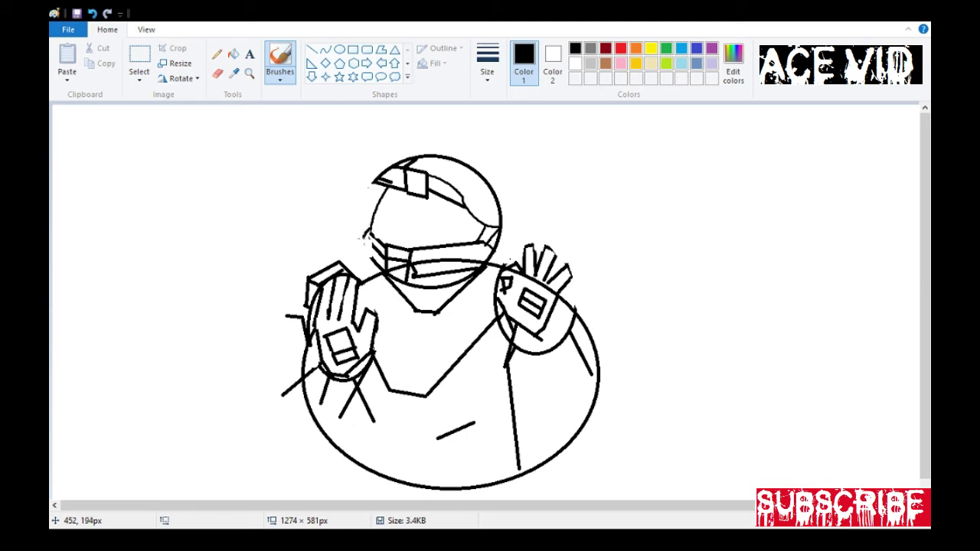
{"action": "left_click_drag", "start_coordinate": [362, 237], "coordinate": [365, 239]}
{"action": "left_click", "coordinate": [217, 73]}
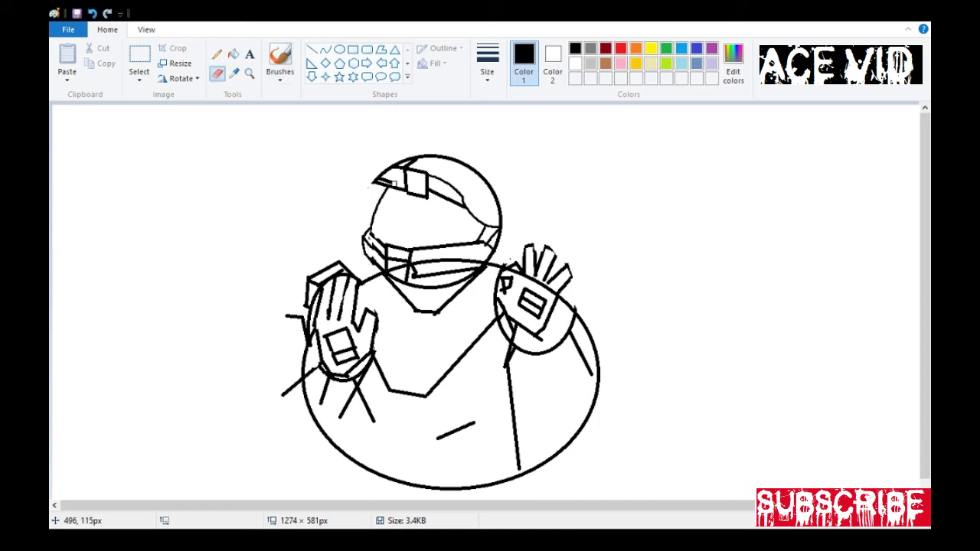
Brush a bulging contour beside the torso's long side line and freehand arm lines below the left hand.
{"action": "left_click", "coordinate": [280, 62]}
{"action": "mouse_move", "coordinate": [506, 369]}
{"action": "left_mouse_down"}
{"action": "mouse_move", "coordinate": [497, 401]}
{"action": "mouse_move", "coordinate": [517, 467]}
{"action": "left_mouse_up"}
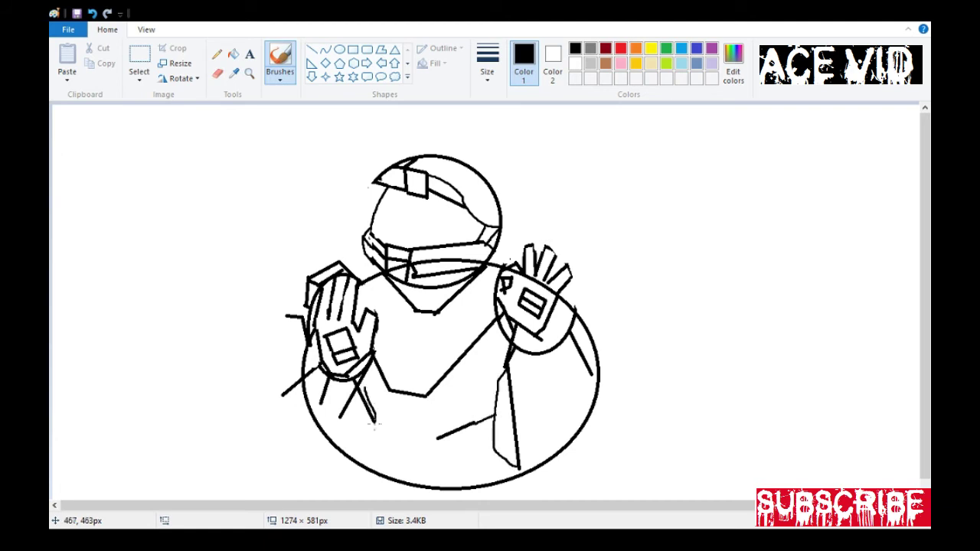
{"action": "left_click_drag", "start_coordinate": [329, 383], "coordinate": [297, 424]}
Erase the body guide ellipse around the torso and its upper arc crossing the helmet's jaw guard.
{"action": "left_click", "coordinate": [219, 79]}
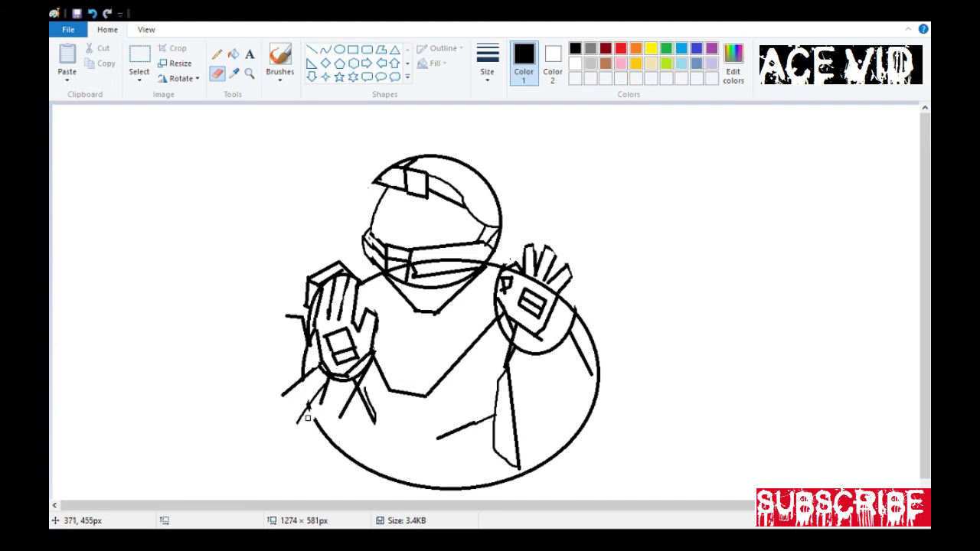
{"action": "mouse_move", "coordinate": [307, 417]}
{"action": "left_mouse_down"}
{"action": "mouse_move", "coordinate": [316, 443]}
{"action": "mouse_move", "coordinate": [315, 424]}
{"action": "mouse_move", "coordinate": [371, 472]}
{"action": "left_mouse_up"}
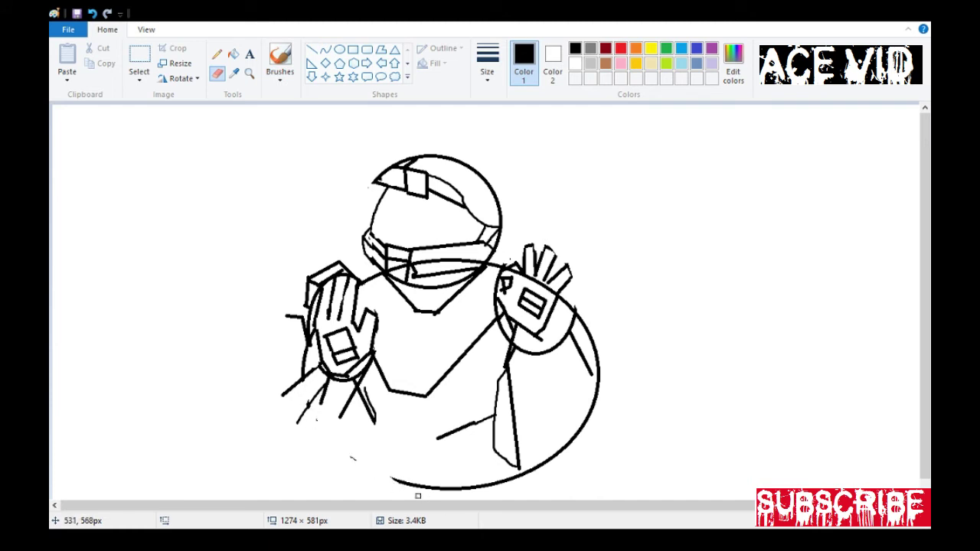
{"action": "left_click_drag", "start_coordinate": [502, 487], "coordinate": [423, 482]}
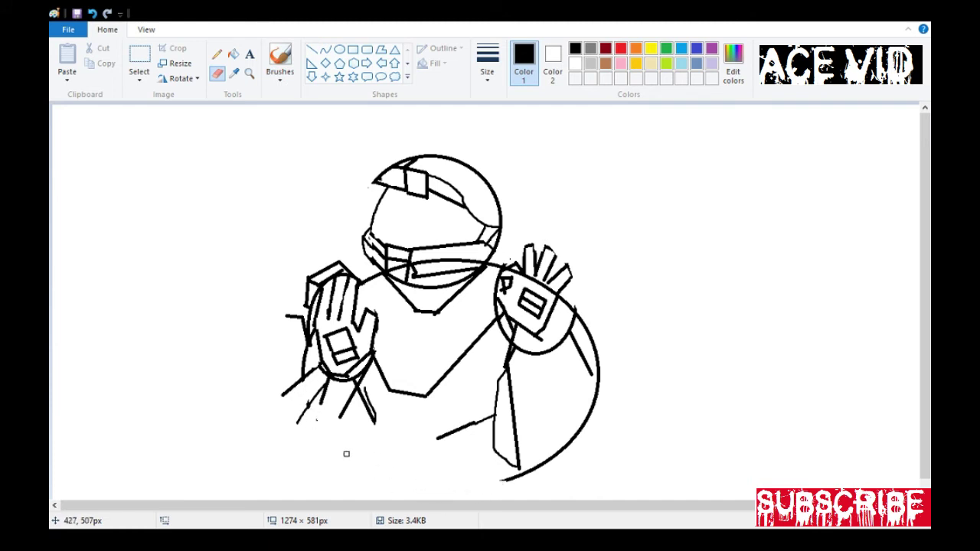
{"action": "mouse_move", "coordinate": [505, 483]}
{"action": "left_mouse_down"}
{"action": "mouse_move", "coordinate": [547, 464]}
{"action": "mouse_move", "coordinate": [605, 367]}
{"action": "mouse_move", "coordinate": [505, 475]}
{"action": "left_mouse_up"}
{"action": "left_click_drag", "start_coordinate": [418, 263], "coordinate": [394, 268]}
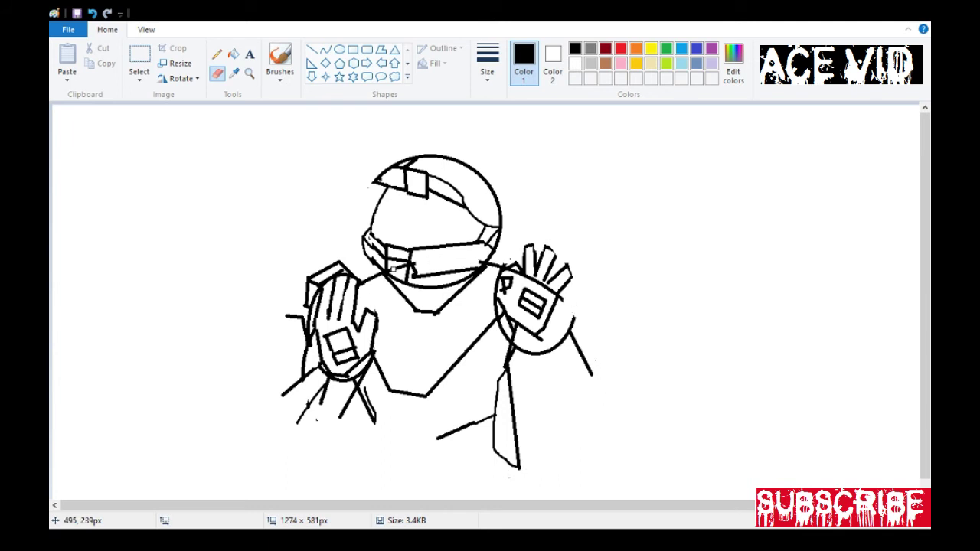
Brush the forearm line joining the right hand to the arm and erase the guide oval below that hand.
{"action": "left_click", "coordinate": [281, 61]}
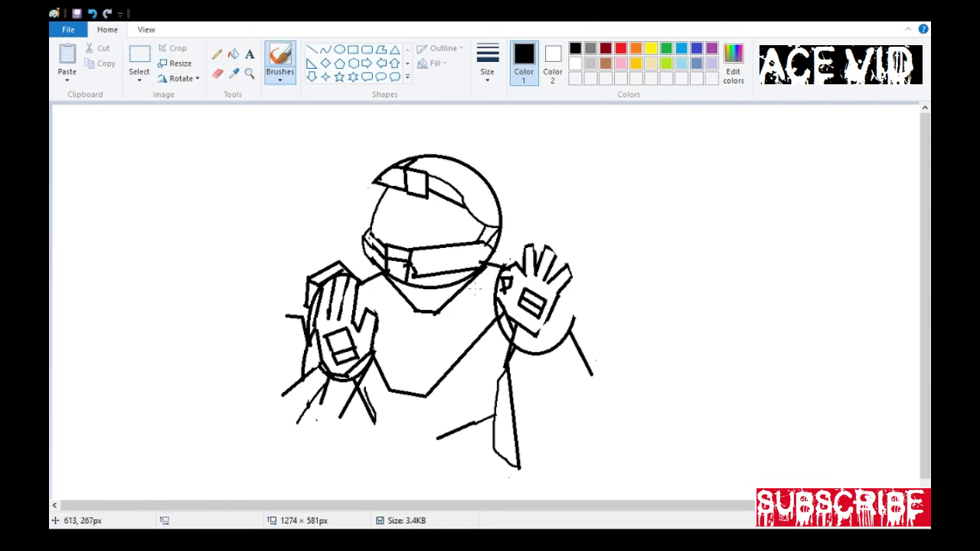
{"action": "mouse_move", "coordinate": [554, 307]}
{"action": "left_mouse_down"}
{"action": "mouse_move", "coordinate": [577, 341]}
{"action": "mouse_move", "coordinate": [530, 351]}
{"action": "left_mouse_up"}
{"action": "left_click", "coordinate": [217, 74]}
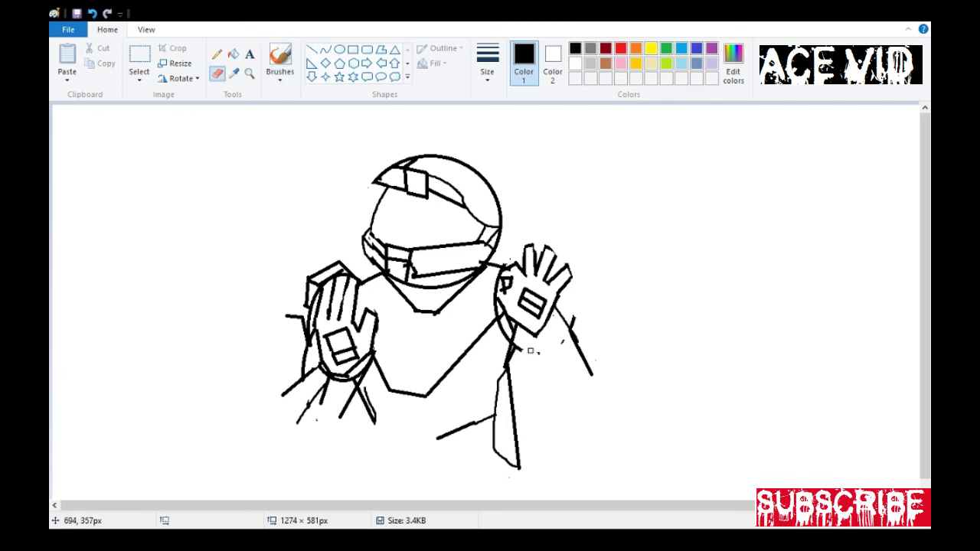
{"action": "left_click", "coordinate": [280, 63]}
Draw two thin angular reflection lines across the visor using the thinnest line size.
{"action": "left_click", "coordinate": [311, 49]}
{"action": "mouse_move", "coordinate": [385, 205]}
{"action": "left_mouse_down"}
{"action": "mouse_move", "coordinate": [434, 219]}
{"action": "mouse_move", "coordinate": [458, 213]}
{"action": "mouse_move", "coordinate": [431, 233]}
{"action": "mouse_move", "coordinate": [399, 227]}
{"action": "left_mouse_up"}
{"action": "key", "text": "ctrl+z"}
{"action": "left_click", "coordinate": [487, 72]}
{"action": "left_click", "coordinate": [494, 111]}
{"action": "left_click", "coordinate": [385, 226]}
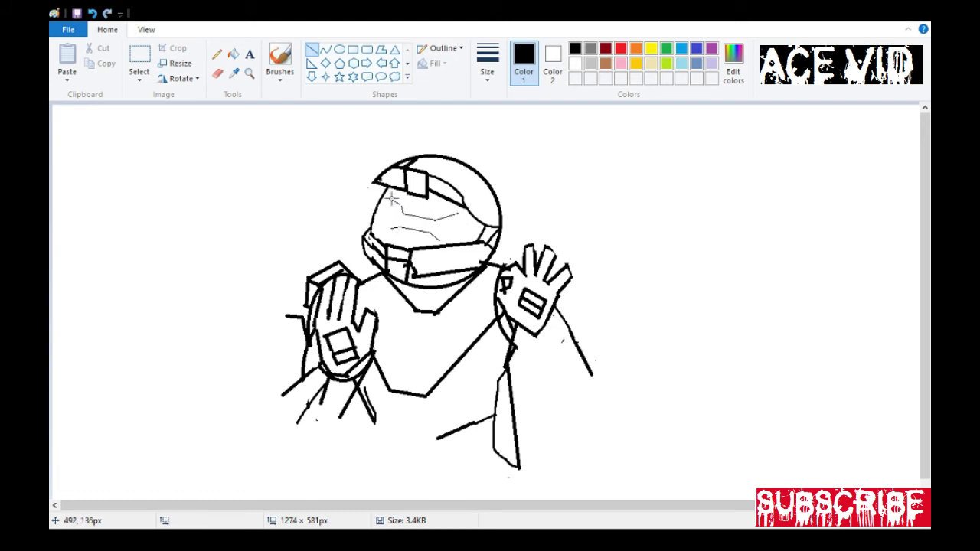
Shade the helmet's brow on both sides of the centre plate with pencil hatching.
{"action": "left_click", "coordinate": [222, 58]}
{"action": "mouse_move", "coordinate": [407, 172]}
{"action": "left_mouse_down"}
{"action": "mouse_move", "coordinate": [423, 180]}
{"action": "mouse_move", "coordinate": [380, 181]}
{"action": "left_mouse_up"}
{"action": "left_click_drag", "start_coordinate": [396, 169], "coordinate": [390, 184]}
{"action": "mouse_move", "coordinate": [404, 175]}
{"action": "left_mouse_down"}
{"action": "mouse_move", "coordinate": [396, 186]}
{"action": "mouse_move", "coordinate": [463, 198]}
{"action": "left_mouse_up"}
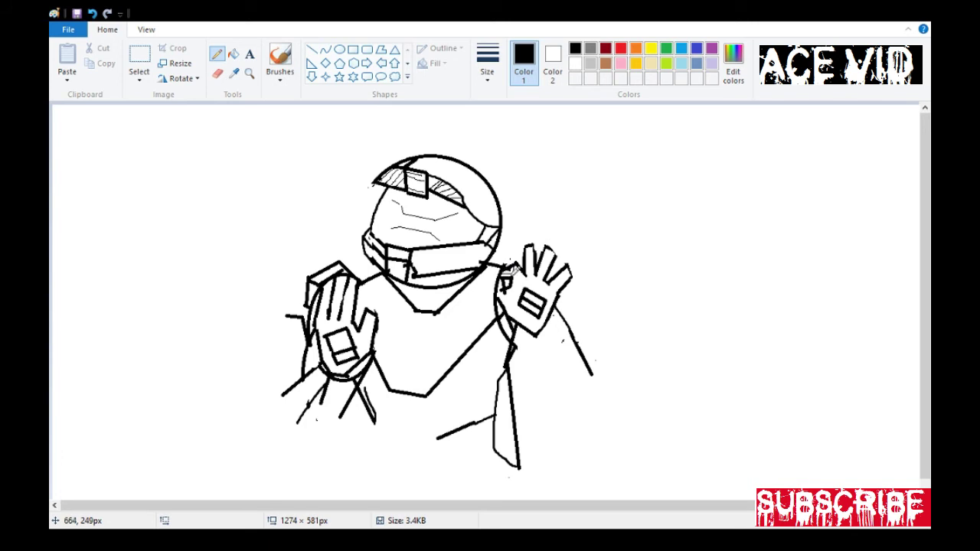
Add pencil detail lines to the right hand's fingertips, outer palm edge and wrist.
{"action": "mouse_move", "coordinate": [531, 247]}
{"action": "left_mouse_down"}
{"action": "mouse_move", "coordinate": [531, 257]}
{"action": "mouse_move", "coordinate": [549, 264]}
{"action": "left_mouse_up"}
{"action": "left_click_drag", "start_coordinate": [558, 301], "coordinate": [540, 328]}
{"action": "left_click_drag", "start_coordinate": [499, 332], "coordinate": [505, 322]}
Erase the helmet's rear outline and brush it back slightly wider, ending in a point above the ear piece.
{"action": "left_click", "coordinate": [217, 74]}
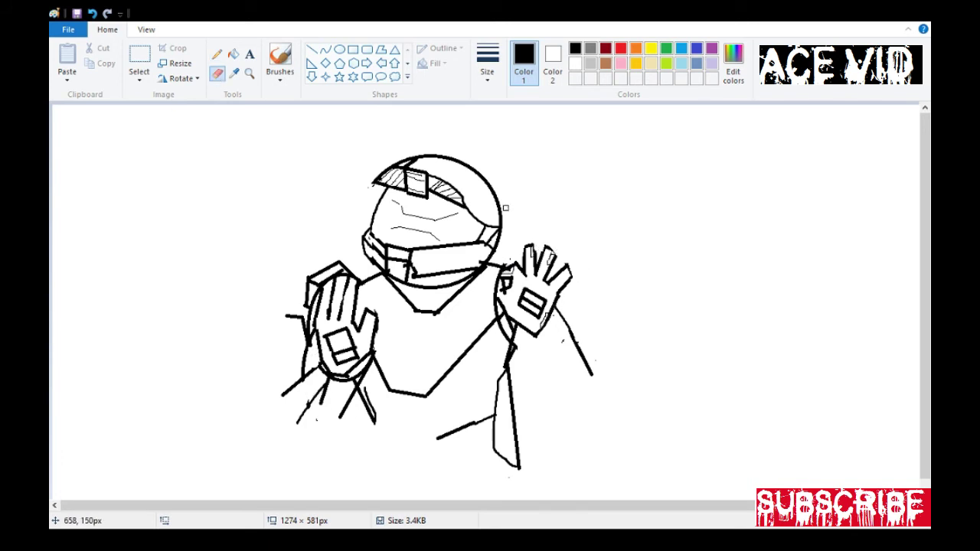
{"action": "left_click_drag", "start_coordinate": [505, 222], "coordinate": [497, 197]}
{"action": "left_click", "coordinate": [280, 60]}
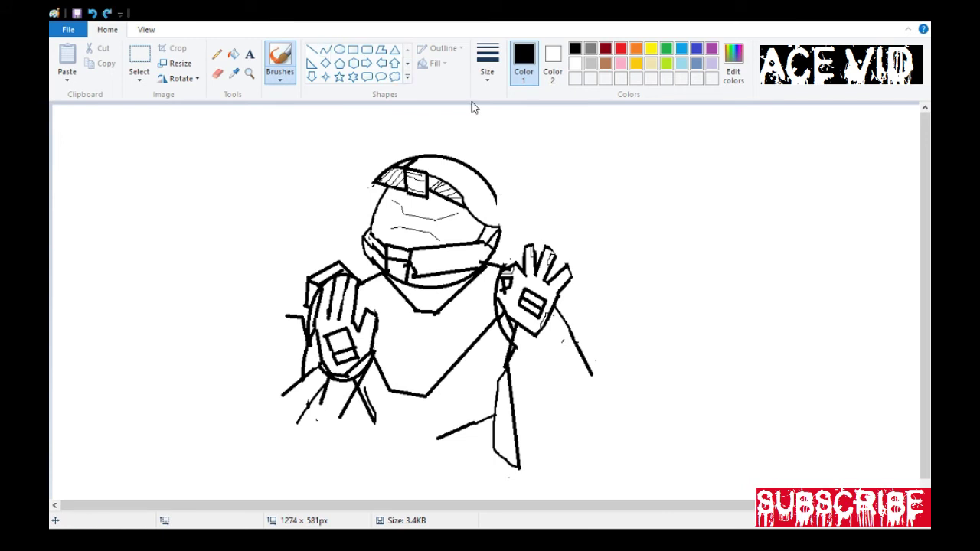
{"action": "left_click", "coordinate": [218, 73]}
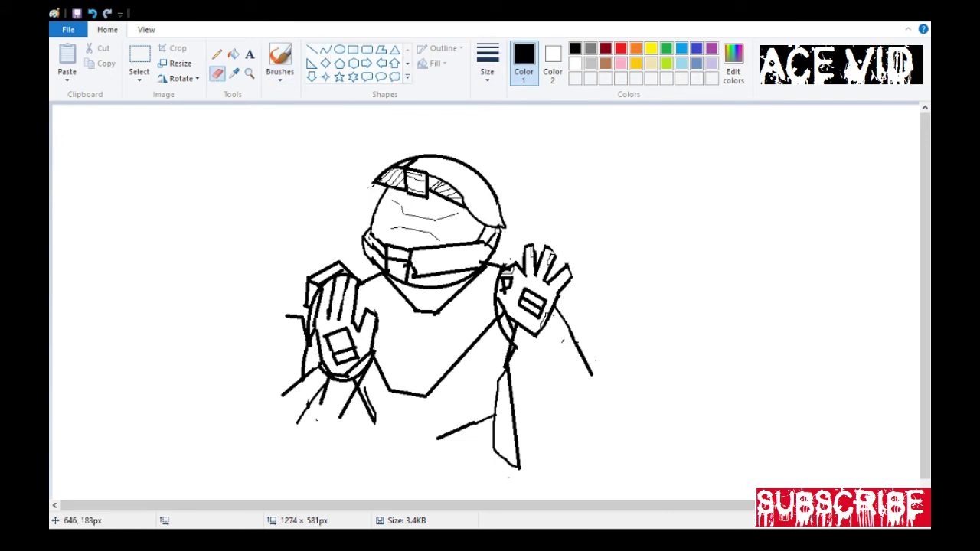
{"action": "left_click", "coordinate": [280, 59]}
{"action": "left_click_drag", "start_coordinate": [497, 246], "coordinate": [502, 232]}
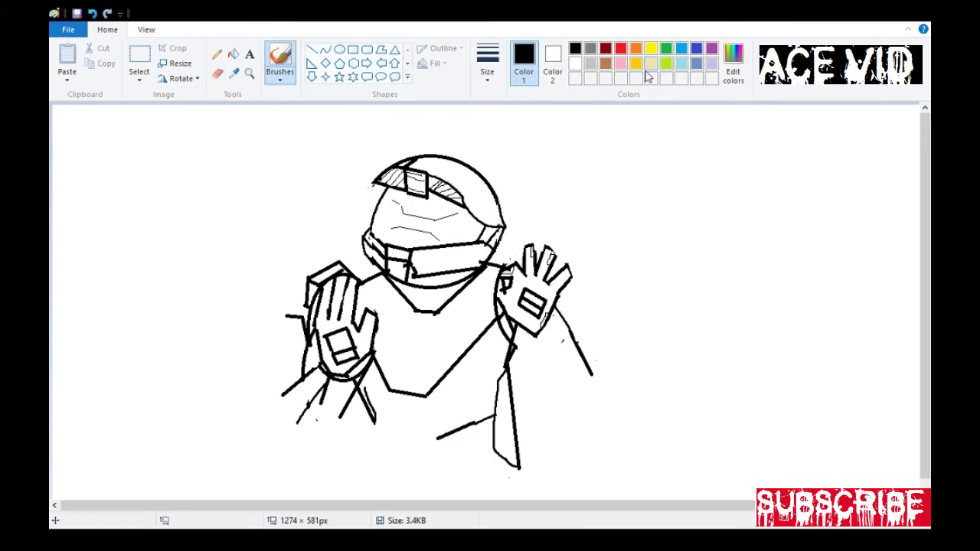
Fill the visor with light yellow.
{"action": "left_click", "coordinate": [651, 48]}
{"action": "left_click", "coordinate": [217, 53]}
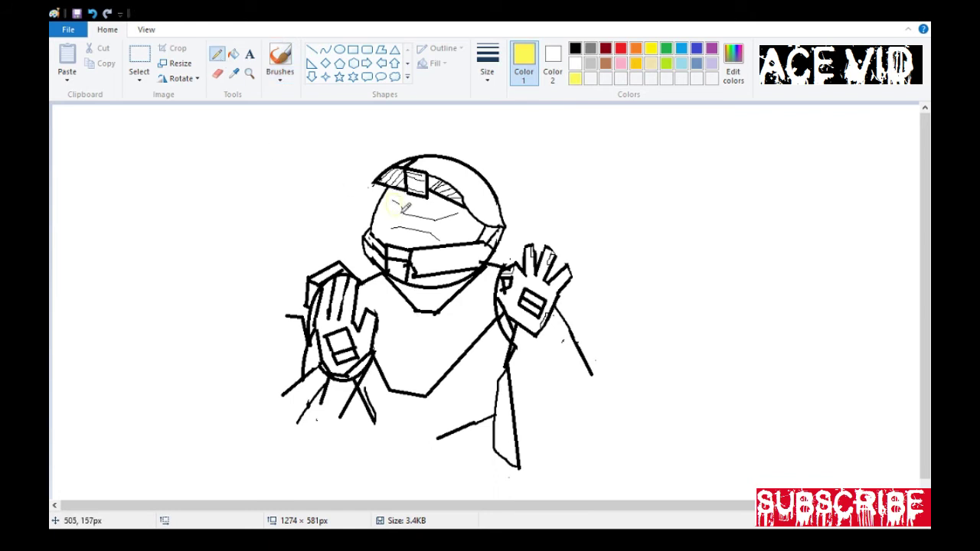
{"action": "left_click", "coordinate": [233, 53]}
{"action": "left_click", "coordinate": [392, 205]}
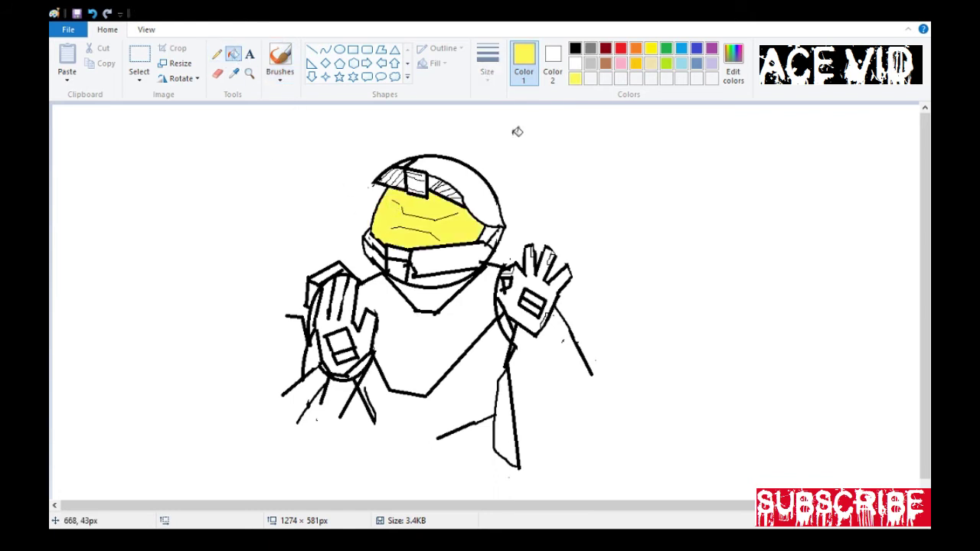
Refill the visor with golden orange and add a small light yellow highlight near its upper front corner.
{"action": "left_click", "coordinate": [636, 64]}
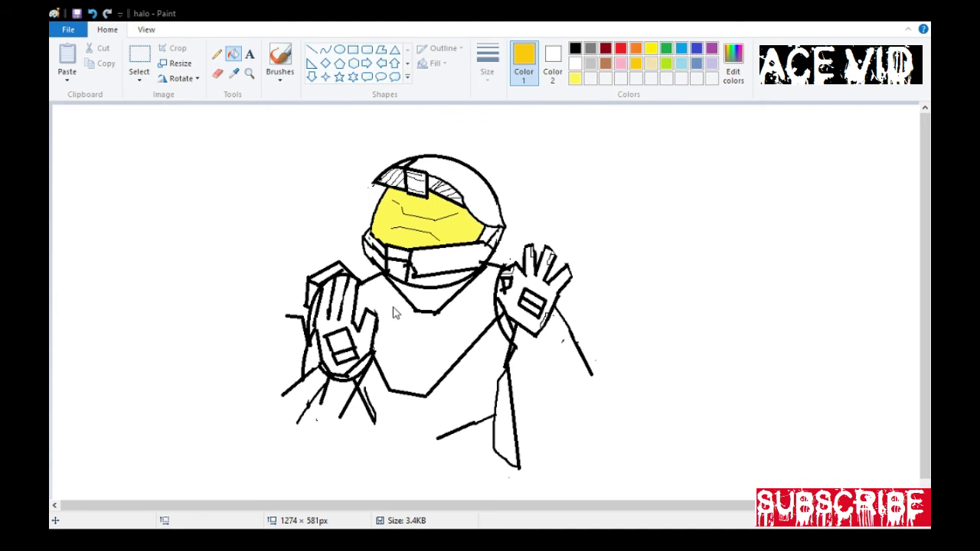
{"action": "left_click", "coordinate": [398, 215]}
{"action": "left_click", "coordinate": [575, 78]}
{"action": "left_click", "coordinate": [216, 54]}
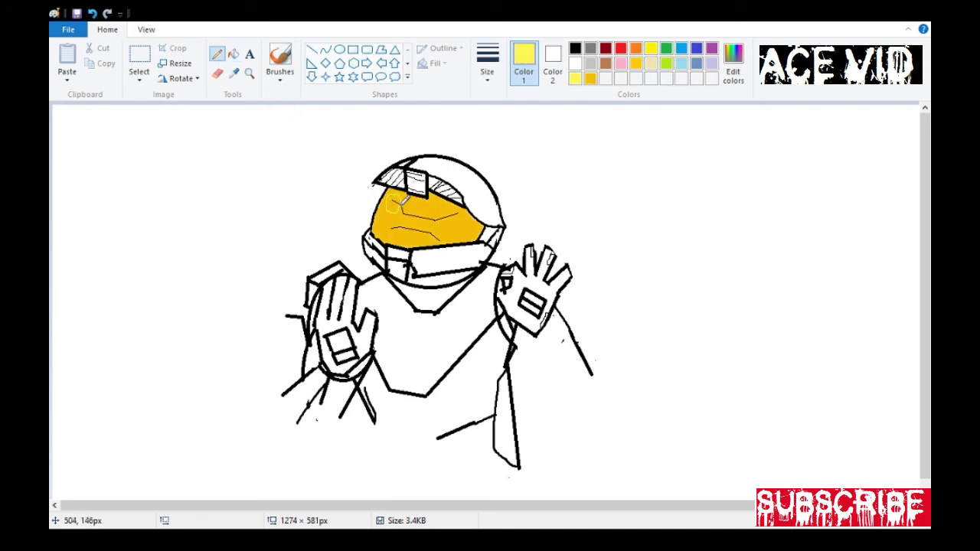
{"action": "left_click", "coordinate": [234, 54]}
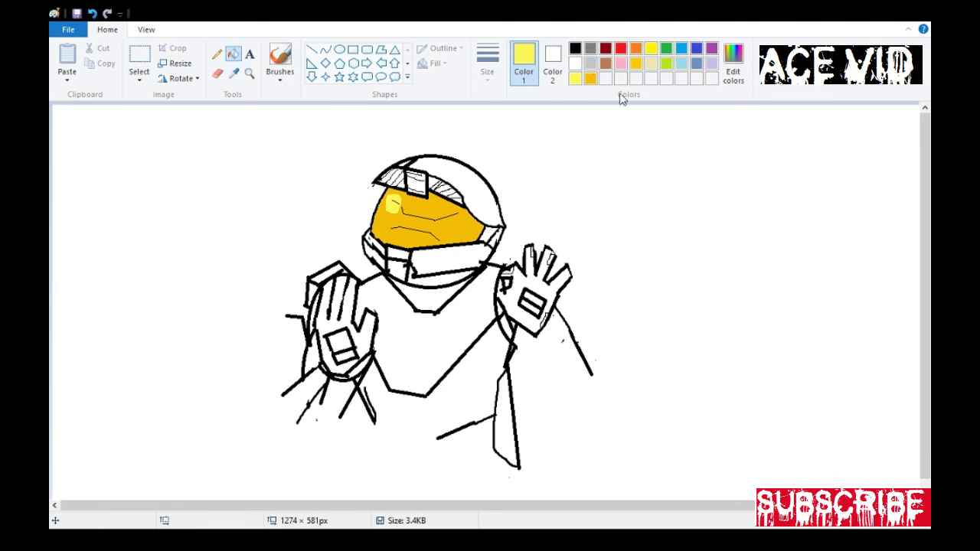
Fill the helmet's dome, brow plate, ear piece, jaw guard and front vent with grey.
{"action": "left_click", "coordinate": [604, 65]}
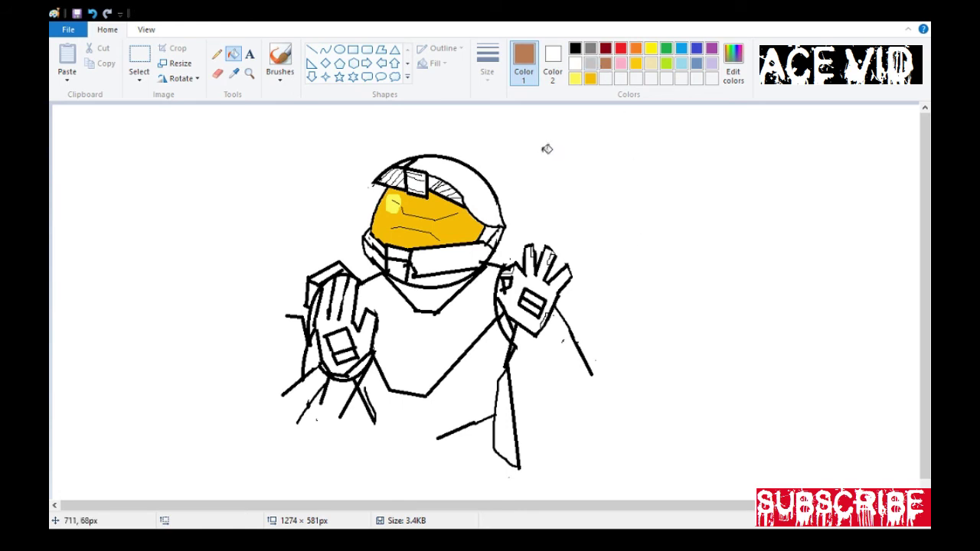
{"action": "left_click", "coordinate": [590, 64]}
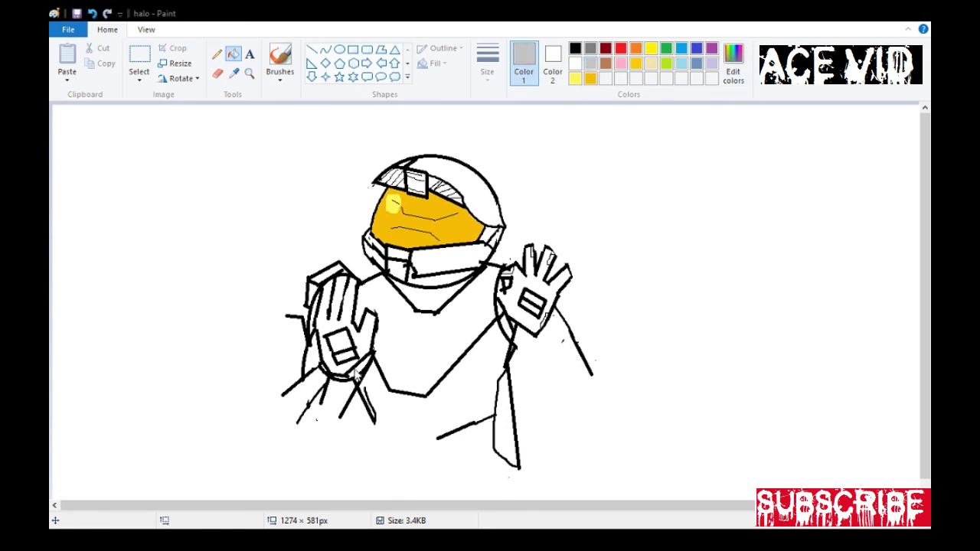
{"action": "left_click", "coordinate": [449, 165]}
{"action": "left_click", "coordinate": [410, 159]}
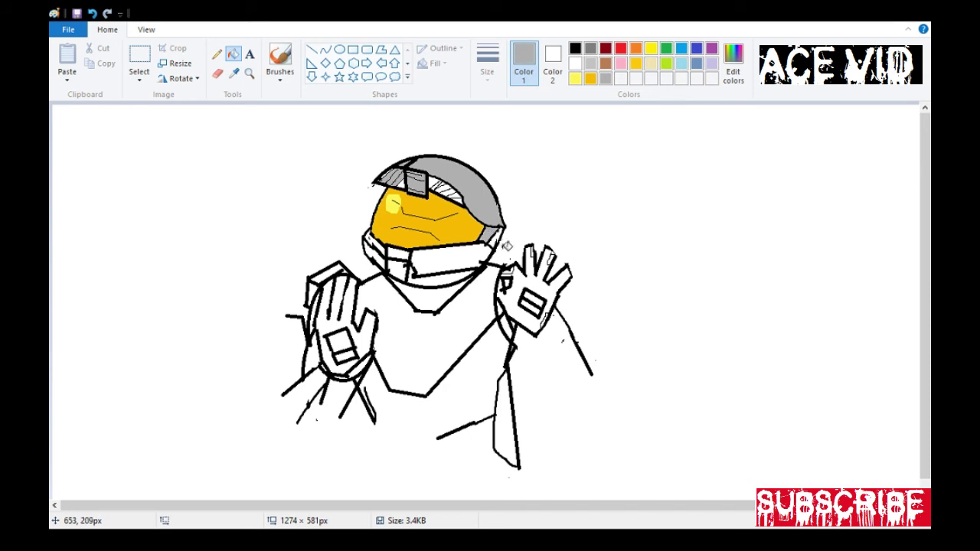
{"action": "left_click", "coordinate": [448, 258]}
{"action": "left_click", "coordinate": [420, 277]}
{"action": "left_click", "coordinate": [377, 253]}
{"action": "left_click", "coordinate": [395, 253]}
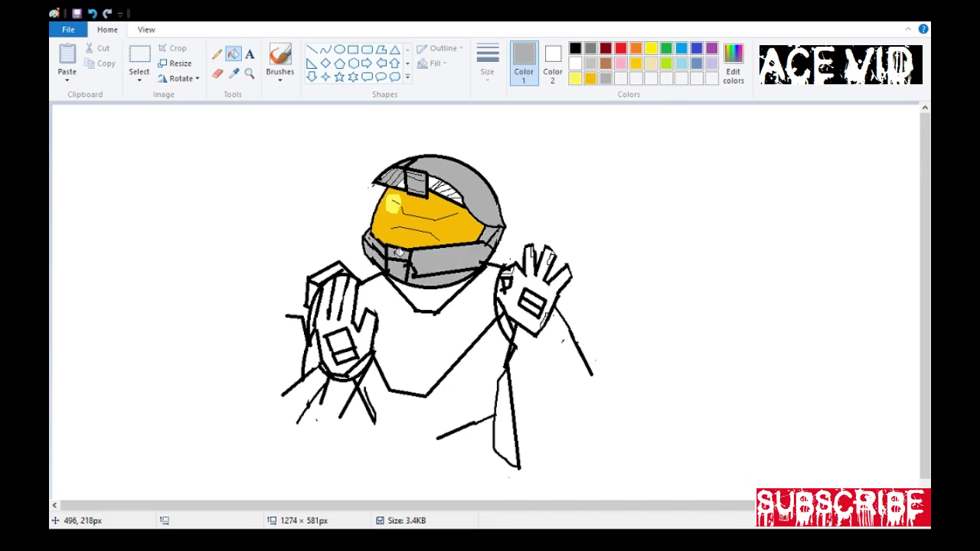
Fill the remaining white gaps in the hatched brow area behind the brow plate with grey.
{"action": "left_click", "coordinate": [434, 185]}
{"action": "left_click", "coordinate": [454, 196]}
{"action": "left_click", "coordinate": [443, 191]}
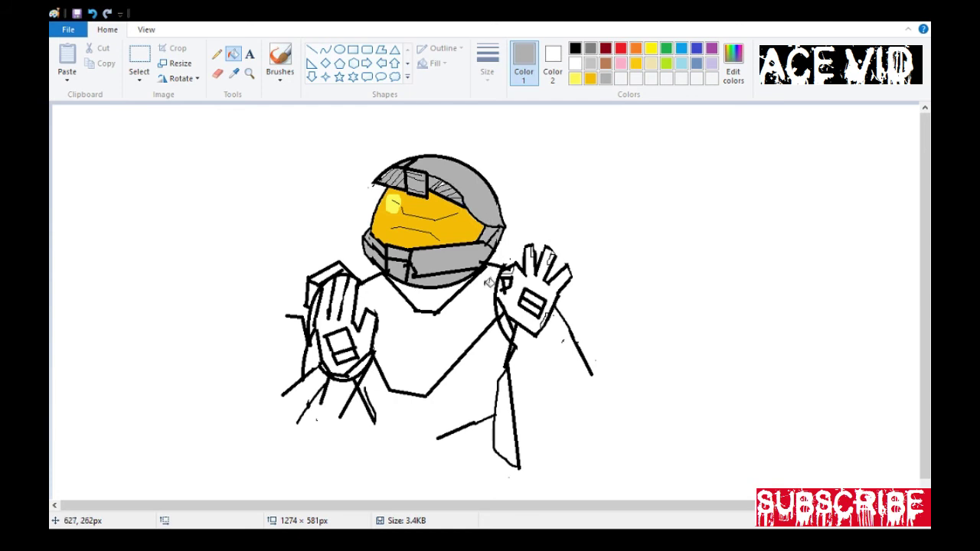
Fill the neck below the helmet with black and refill it with a slightly lighter custom black.
{"action": "left_click", "coordinate": [575, 49]}
{"action": "left_click", "coordinate": [434, 292]}
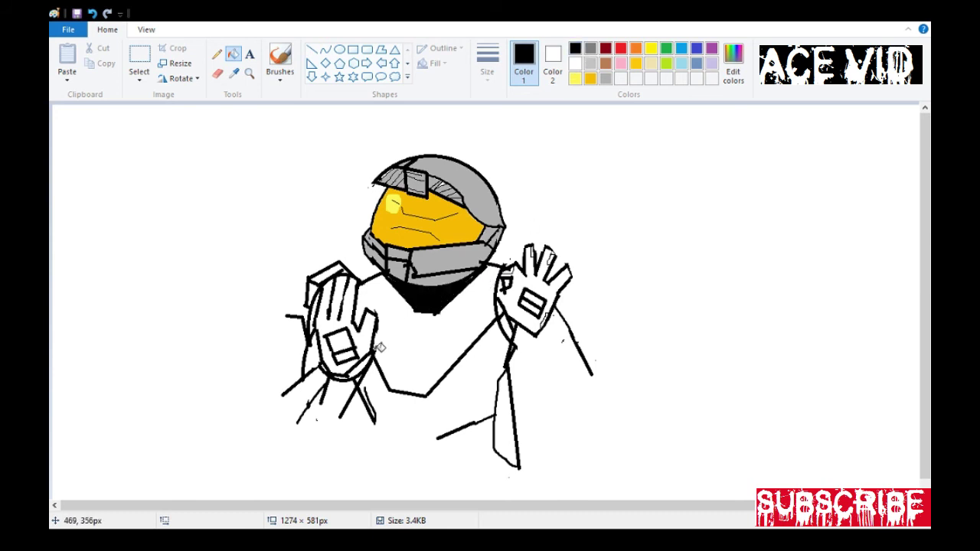
{"action": "left_click", "coordinate": [726, 62]}
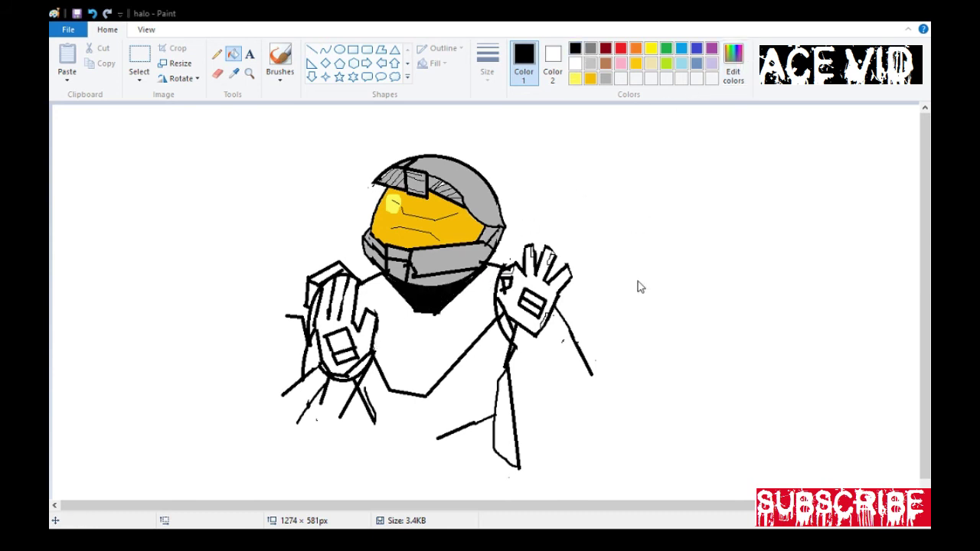
{"action": "left_click", "coordinate": [353, 368]}
{"action": "left_click", "coordinate": [417, 294]}
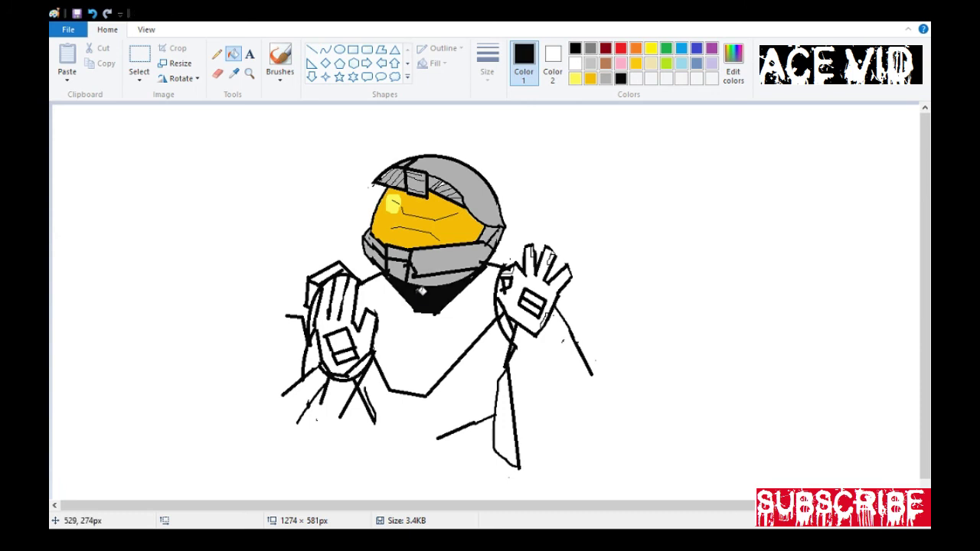
Fill both gloves except their palm plates with the custom near-black, closing the right glove's outline gaps with thin pencil lines.
{"action": "left_click", "coordinate": [322, 340]}
{"action": "left_click", "coordinate": [248, 73]}
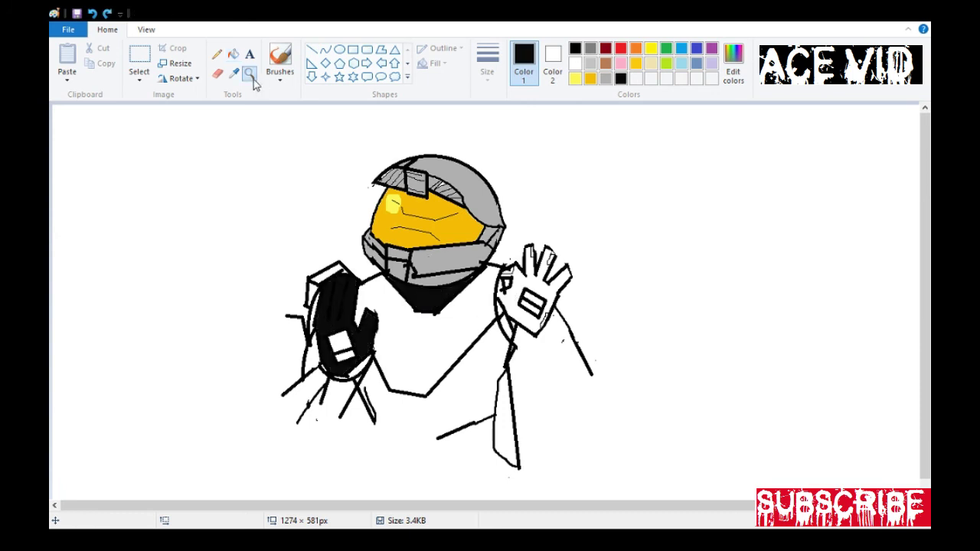
{"action": "left_click", "coordinate": [518, 286]}
{"action": "left_click", "coordinate": [217, 53]}
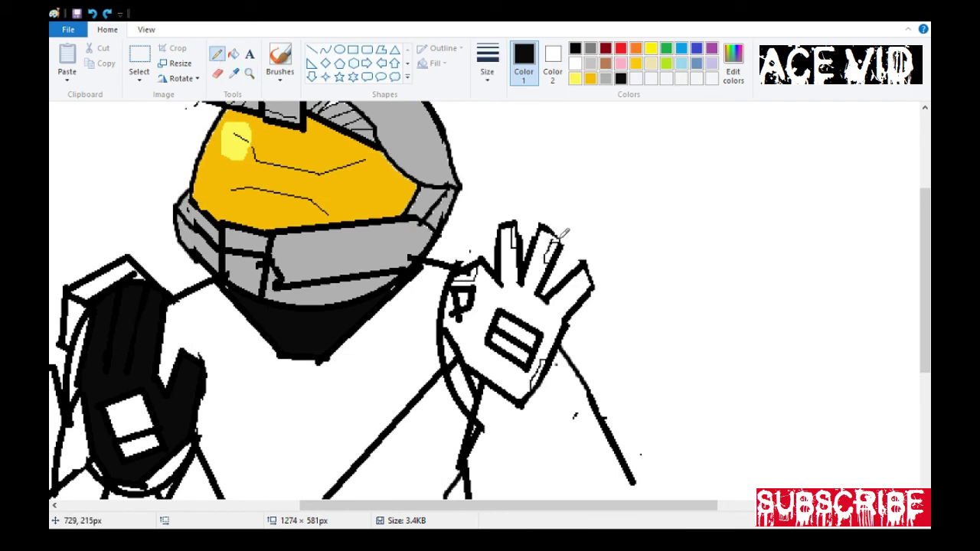
{"action": "left_click", "coordinate": [233, 54]}
{"action": "left_click", "coordinate": [481, 334]}
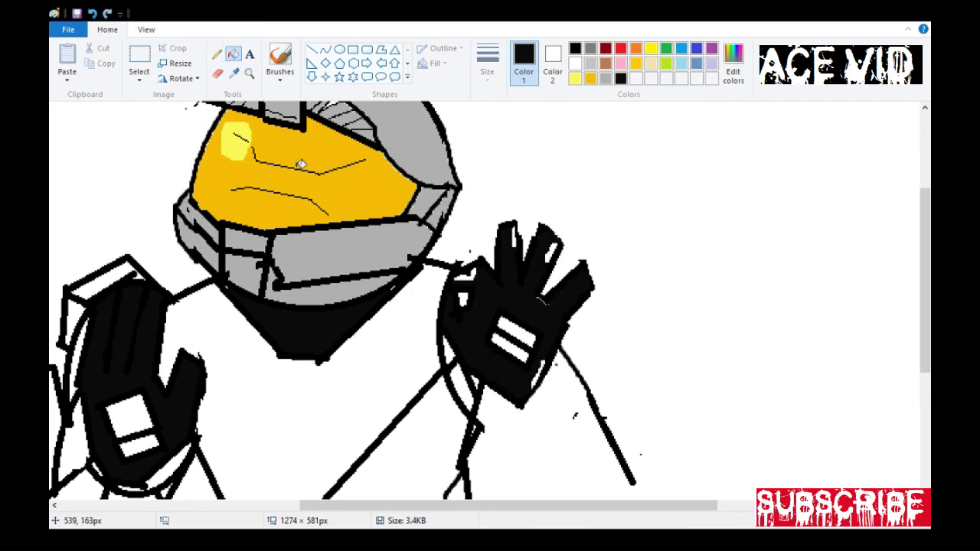
Fill the narrow strip between the torso and the arm below the right glove with near-black.
{"action": "left_click", "coordinate": [248, 72]}
{"action": "right_click", "coordinate": [287, 155]}
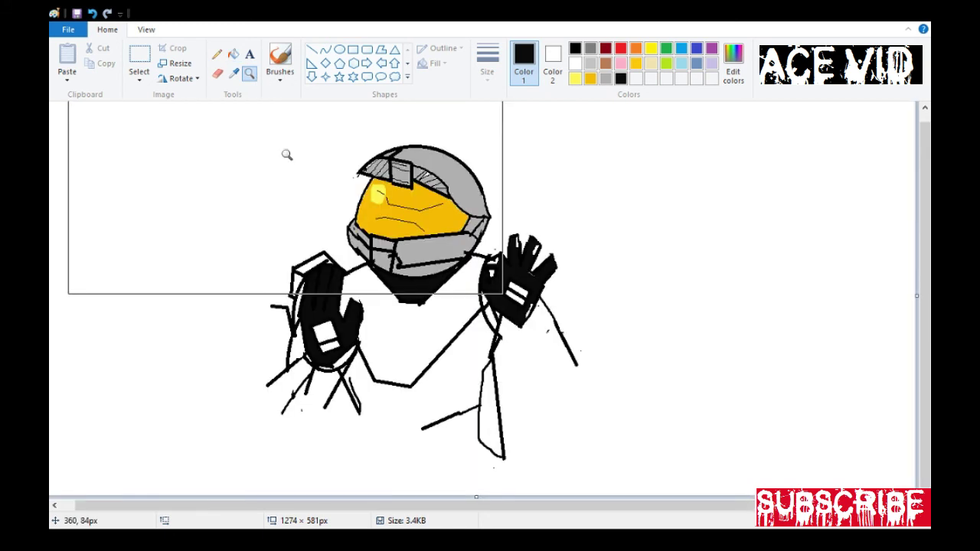
{"action": "left_click", "coordinate": [234, 54]}
{"action": "left_click", "coordinate": [487, 386]}
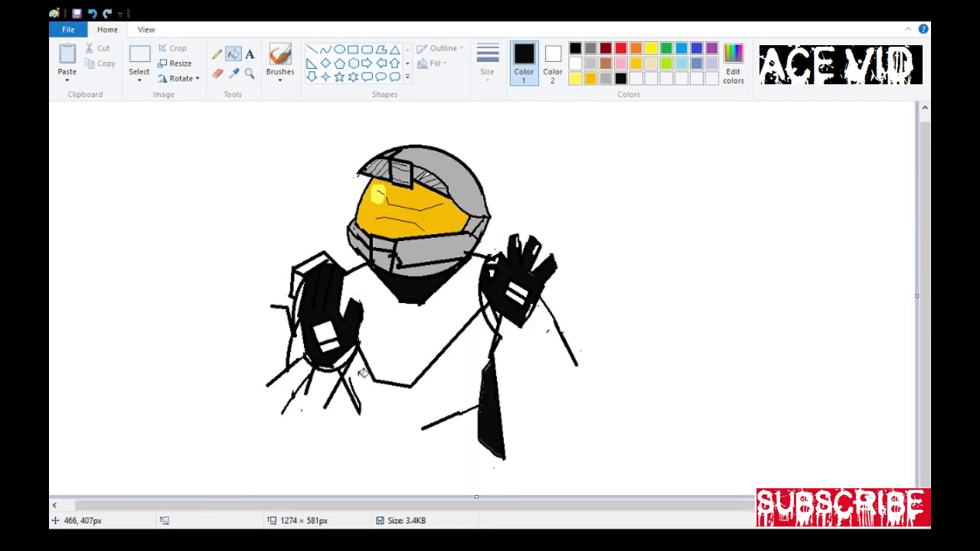
Erase the overlapping arc beside the left glove and brush back clean black forearm lines running down to the wrist.
{"action": "left_click", "coordinate": [218, 72]}
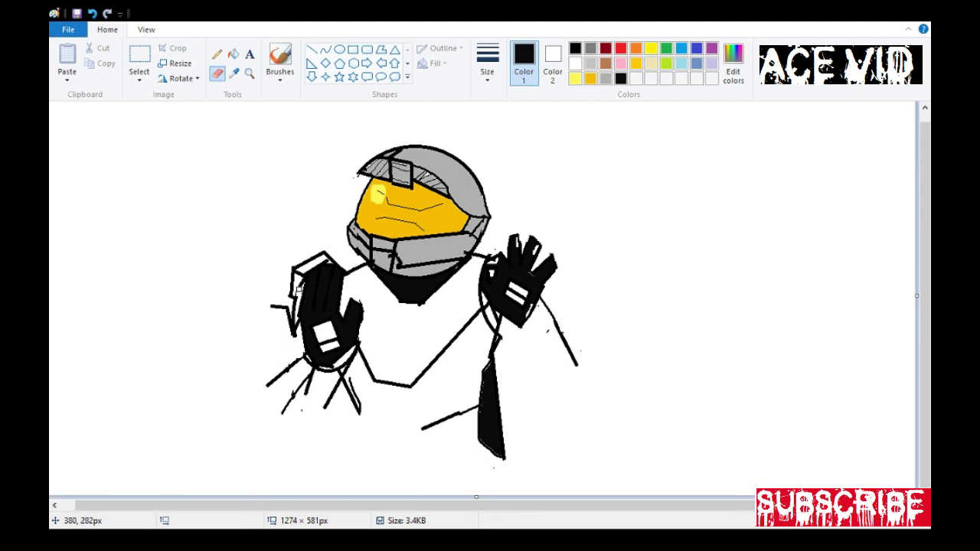
{"action": "left_click", "coordinate": [279, 55]}
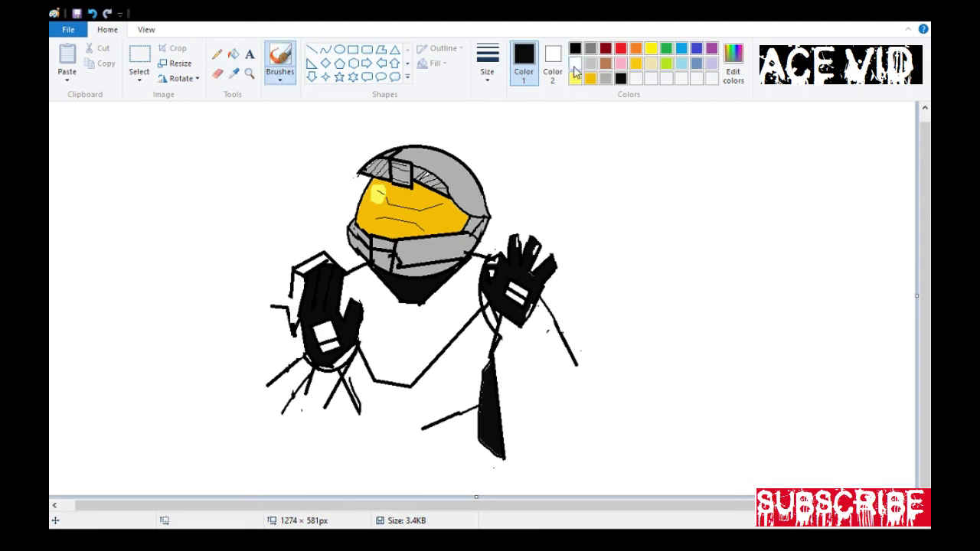
{"action": "left_click", "coordinate": [575, 49]}
{"action": "left_click_drag", "start_coordinate": [292, 330], "coordinate": [301, 356]}
{"action": "left_click", "coordinate": [217, 73]}
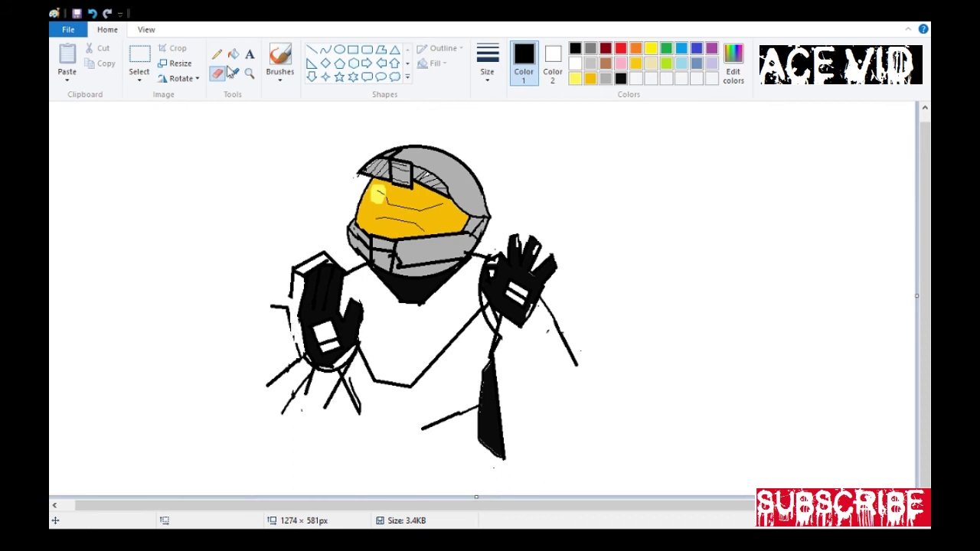
{"action": "left_click", "coordinate": [280, 57]}
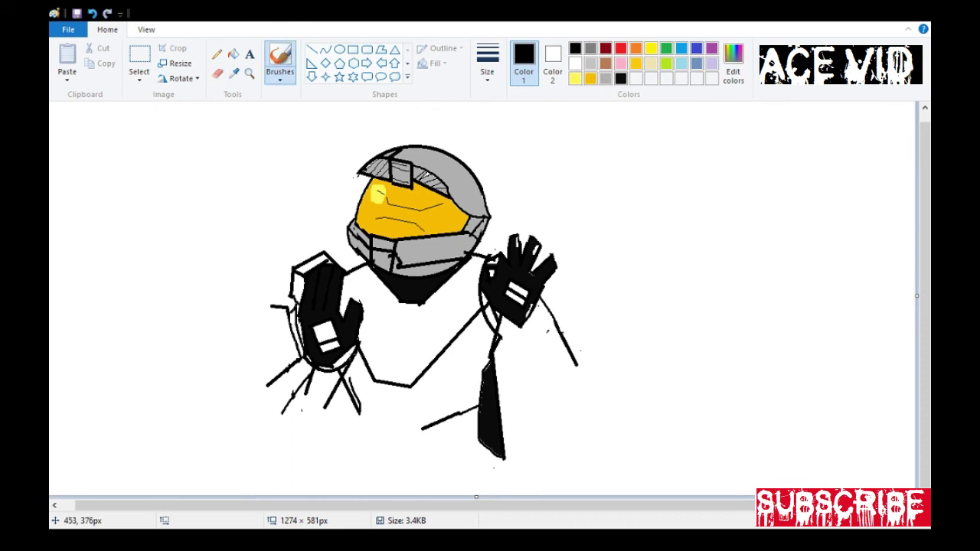
Close off the body with a thin grey pencil curve around its lower edge and fill the torso with grey.
{"action": "left_click", "coordinate": [217, 54]}
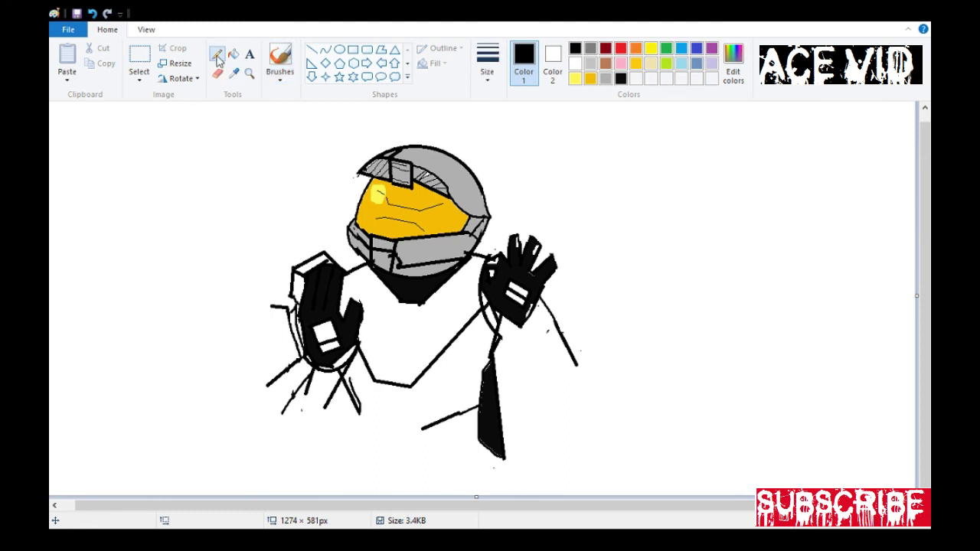
{"action": "left_click", "coordinate": [591, 48]}
{"action": "mouse_move", "coordinate": [273, 303]}
{"action": "left_mouse_down"}
{"action": "mouse_move", "coordinate": [268, 384]}
{"action": "mouse_move", "coordinate": [329, 435]}
{"action": "mouse_move", "coordinate": [428, 460]}
{"action": "mouse_move", "coordinate": [505, 454]}
{"action": "mouse_move", "coordinate": [571, 405]}
{"action": "mouse_move", "coordinate": [582, 357]}
{"action": "left_mouse_up"}
{"action": "left_click", "coordinate": [233, 53]}
{"action": "left_click", "coordinate": [417, 337]}
{"action": "left_click", "coordinate": [444, 413]}
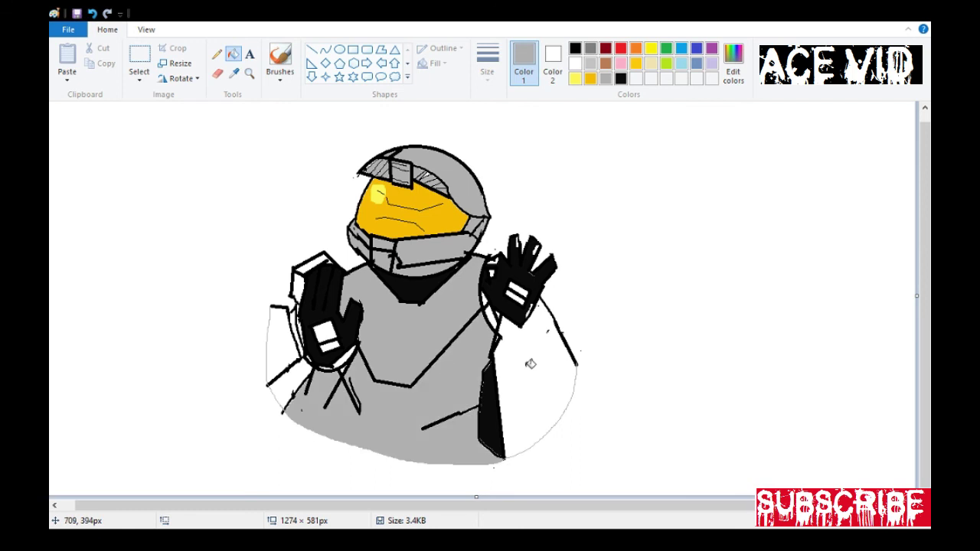
Fill both upper arms and the armour plate behind the left glove's fingers with grey.
{"action": "left_click", "coordinate": [529, 365]}
{"action": "left_click", "coordinate": [288, 340]}
{"action": "left_click", "coordinate": [310, 274]}
Erase the curved guide line beside the right glove's wrist and fill the cleared area with grey.
{"action": "left_click", "coordinate": [218, 73]}
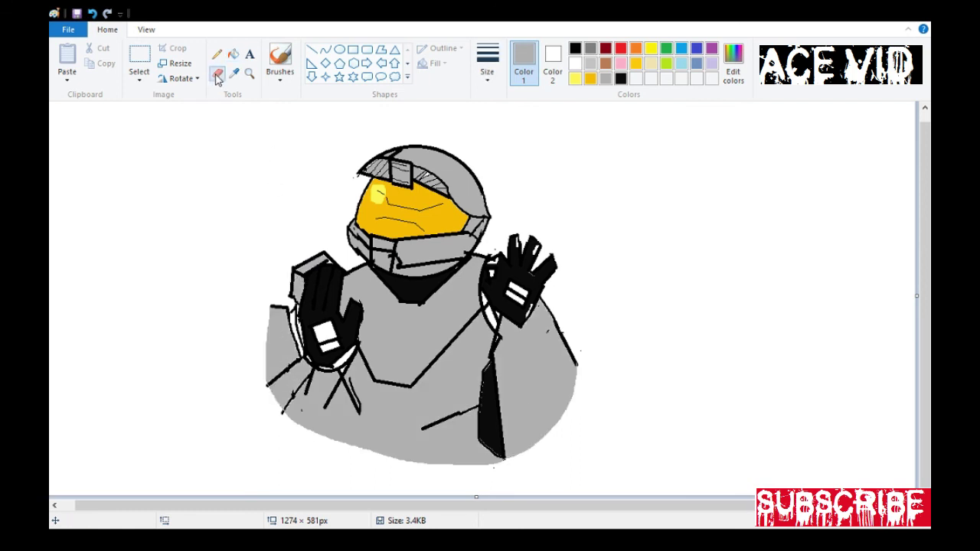
{"action": "left_click", "coordinate": [234, 54]}
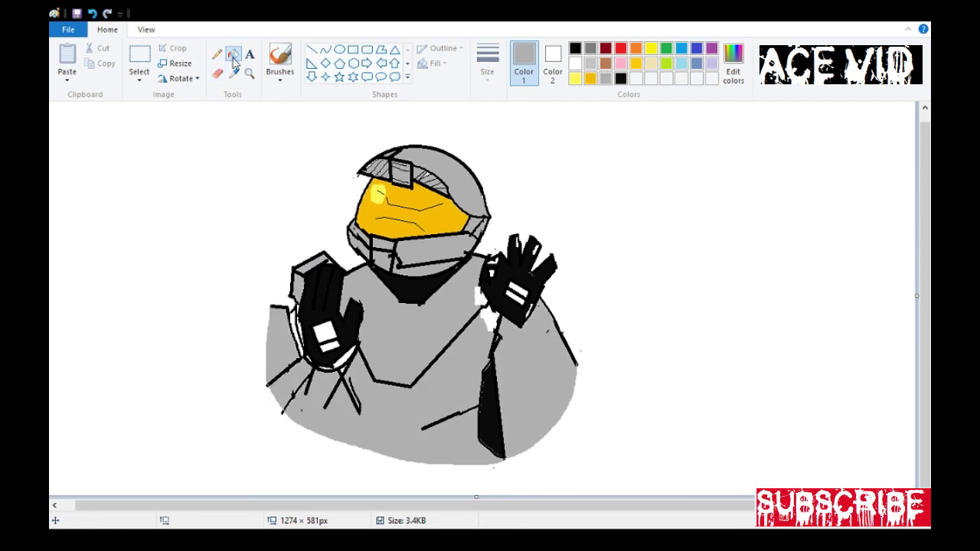
{"action": "left_click", "coordinate": [490, 320]}
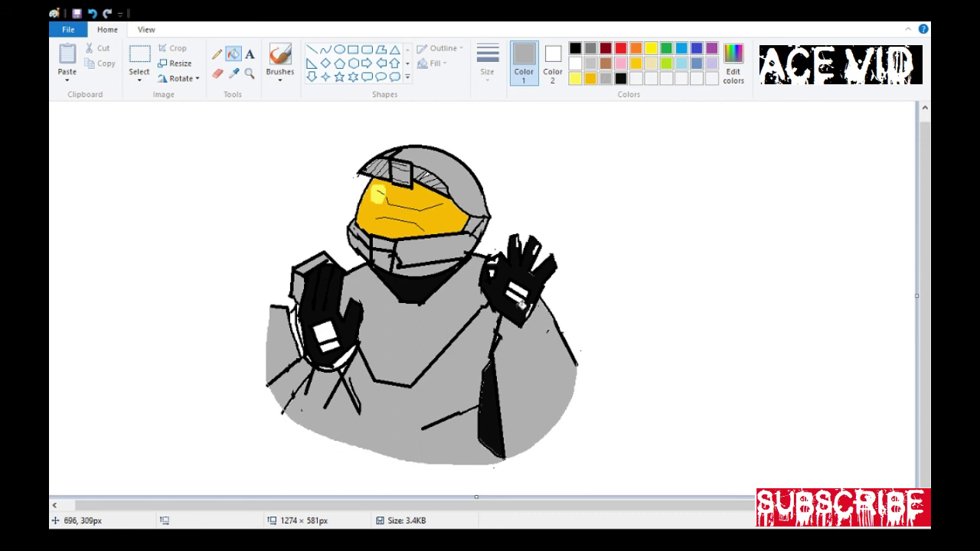
Fill the rectangular palm plates on both gloves with grey.
{"action": "left_click", "coordinate": [518, 289]}
{"action": "left_click", "coordinate": [513, 297]}
{"action": "left_click", "coordinate": [324, 332]}
{"action": "left_click", "coordinate": [329, 345]}
Erase the curved line under the left glove and fill the gaps between the outer forearm lines with near-black.
{"action": "left_click", "coordinate": [217, 74]}
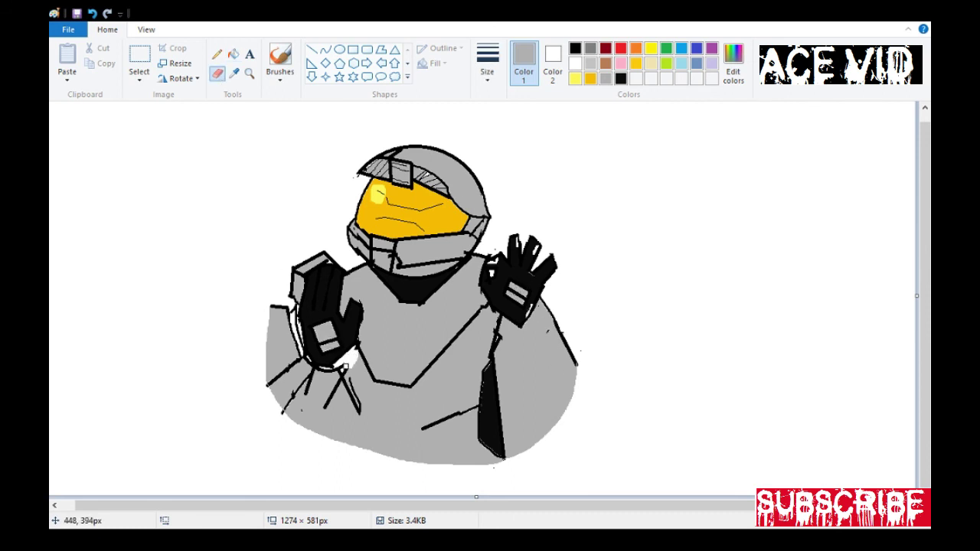
{"action": "left_click", "coordinate": [235, 73]}
{"action": "left_click", "coordinate": [288, 316]}
{"action": "left_click", "coordinate": [295, 322]}
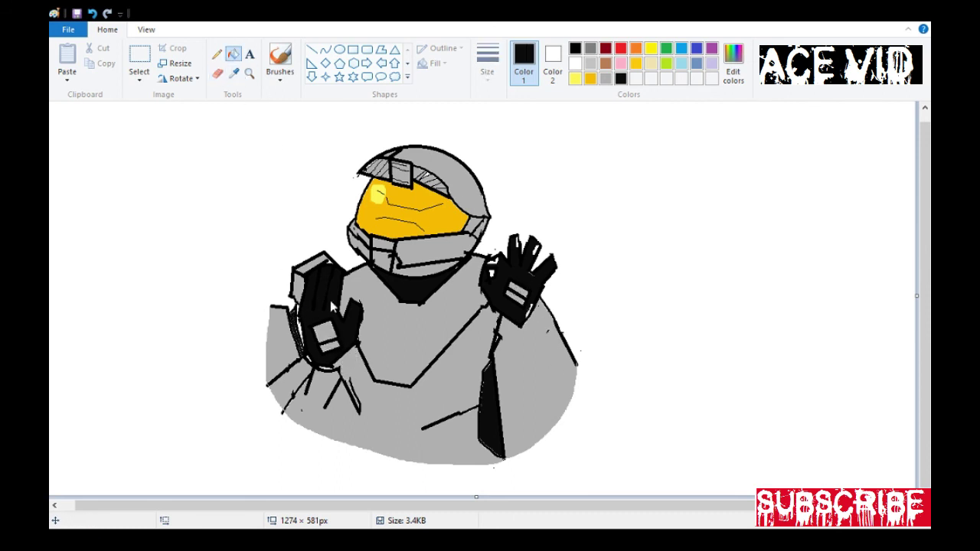
Sample the armour's grey and fill the remaining gap beside the left forearm with it.
{"action": "left_click", "coordinate": [234, 74]}
{"action": "left_click", "coordinate": [365, 251]}
{"action": "left_click", "coordinate": [300, 326]}
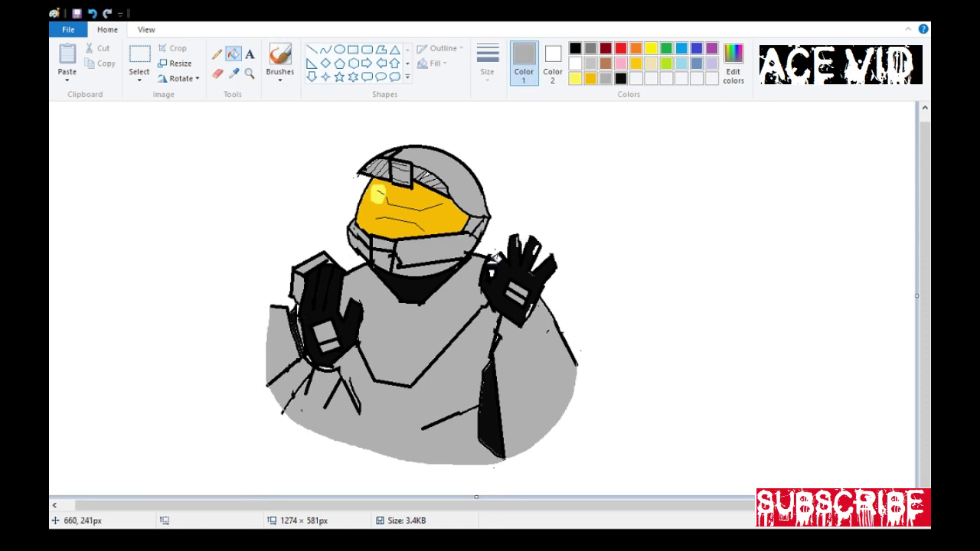
Try to fill the white finger gap on the right glove with grey, and undo the fill.
{"action": "left_click", "coordinate": [542, 250]}
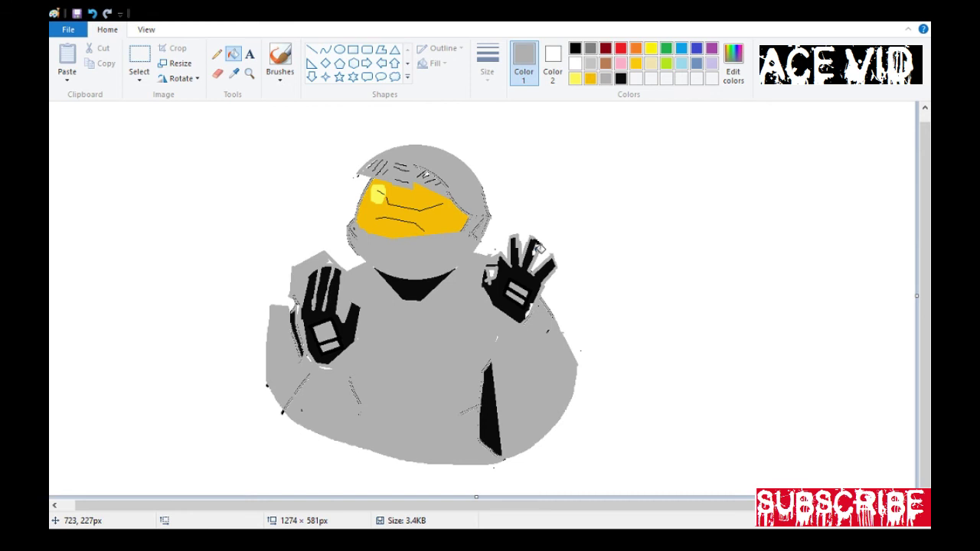
{"action": "key", "text": "ctrl+z"}
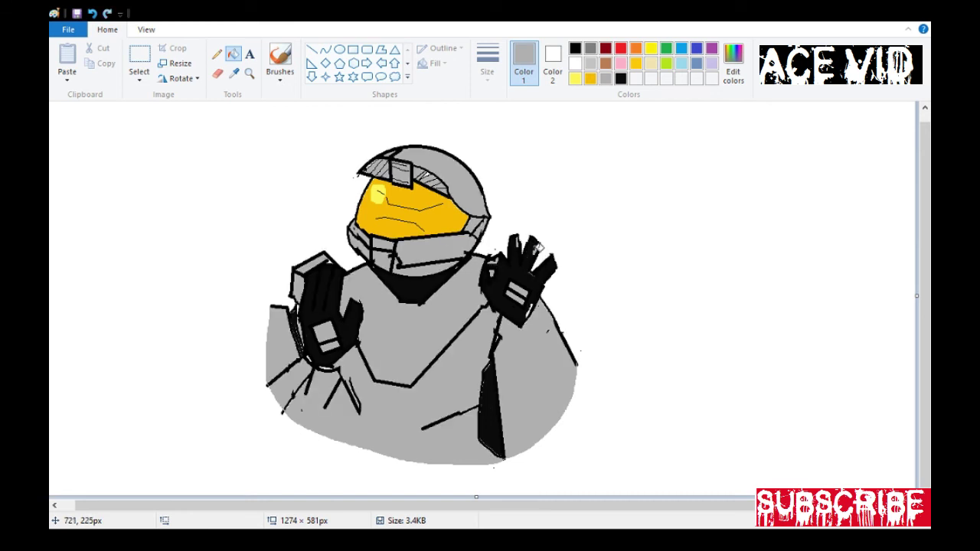
Select the whole drawing with a rectangle of about 749 × 519 px and move it into the canvas's upper-left corner.
{"action": "left_click", "coordinate": [249, 73]}
{"action": "right_click", "coordinate": [312, 201]}
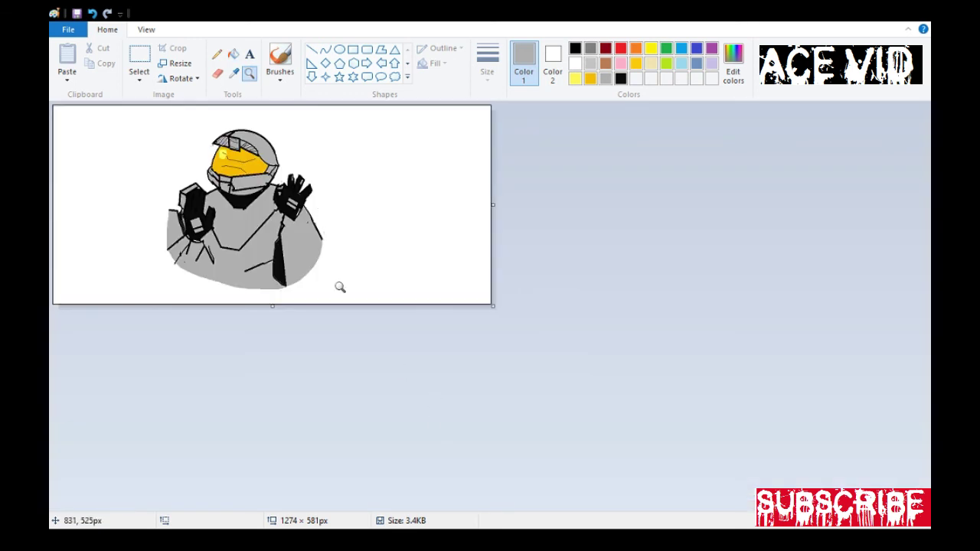
{"action": "left_click", "coordinate": [139, 57]}
{"action": "left_click_drag", "start_coordinate": [122, 121], "coordinate": [379, 301]}
{"action": "mouse_move", "coordinate": [245, 226]}
{"action": "left_mouse_down"}
{"action": "mouse_move", "coordinate": [185, 222]}
{"action": "mouse_move", "coordinate": [249, 218]}
{"action": "mouse_move", "coordinate": [160, 218]}
{"action": "mouse_move", "coordinate": [184, 209]}
{"action": "mouse_move", "coordinate": [151, 220]}
{"action": "left_mouse_up"}
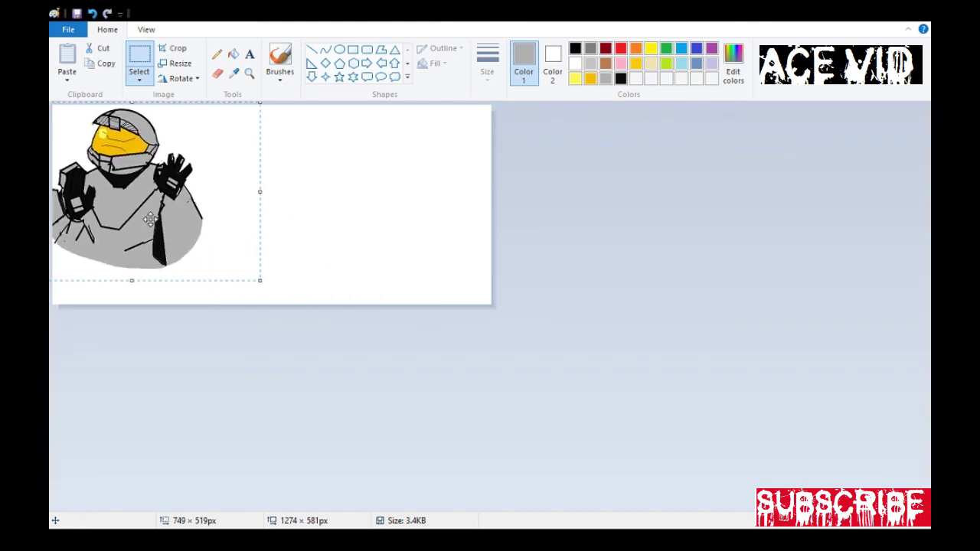
Shrink the canvas around the character to 436 × 452 px.
{"action": "left_click", "coordinate": [500, 264]}
{"action": "left_click_drag", "start_coordinate": [493, 205], "coordinate": [203, 151]}
{"action": "left_click_drag", "start_coordinate": [127, 307], "coordinate": [138, 262]}
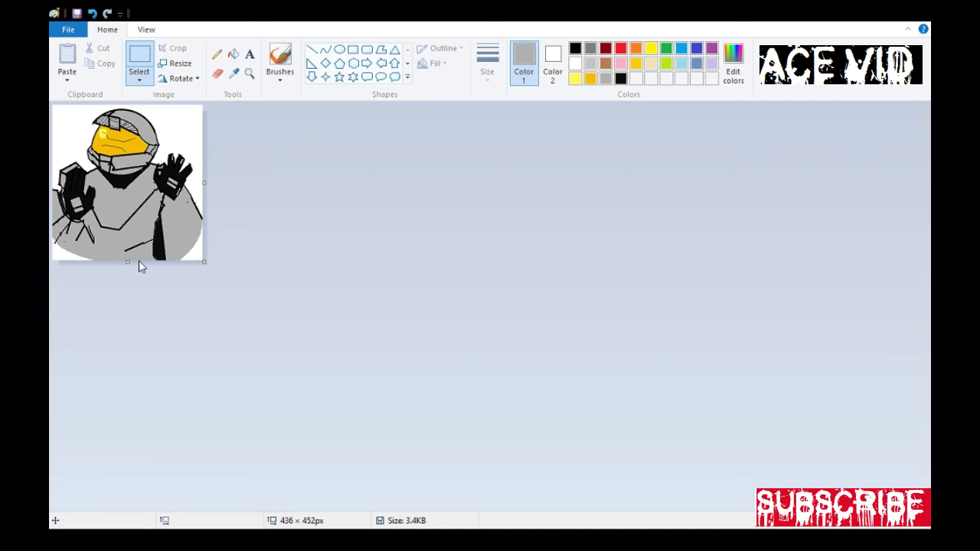
Fill the white canvas corners below the body with grey.
{"action": "left_click", "coordinate": [234, 54]}
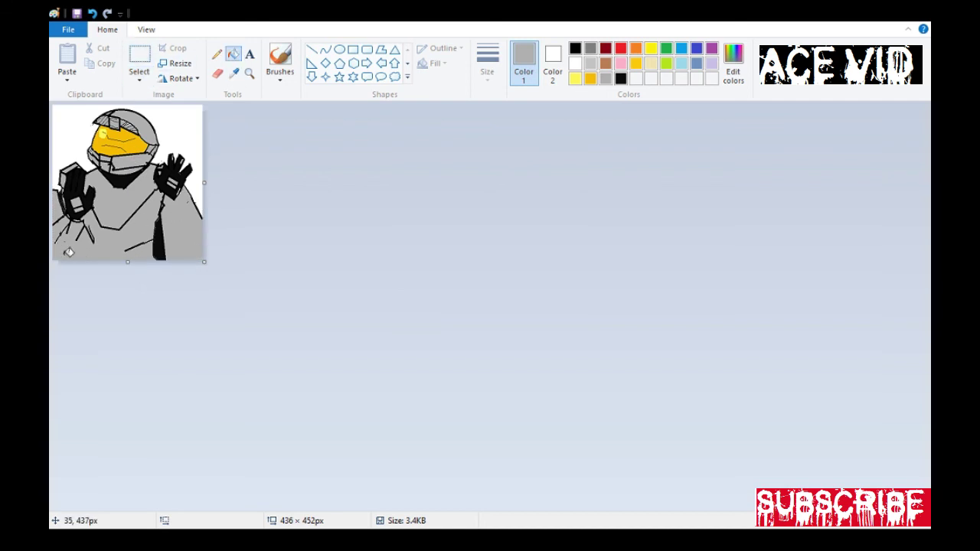
{"action": "left_click", "coordinate": [249, 73]}
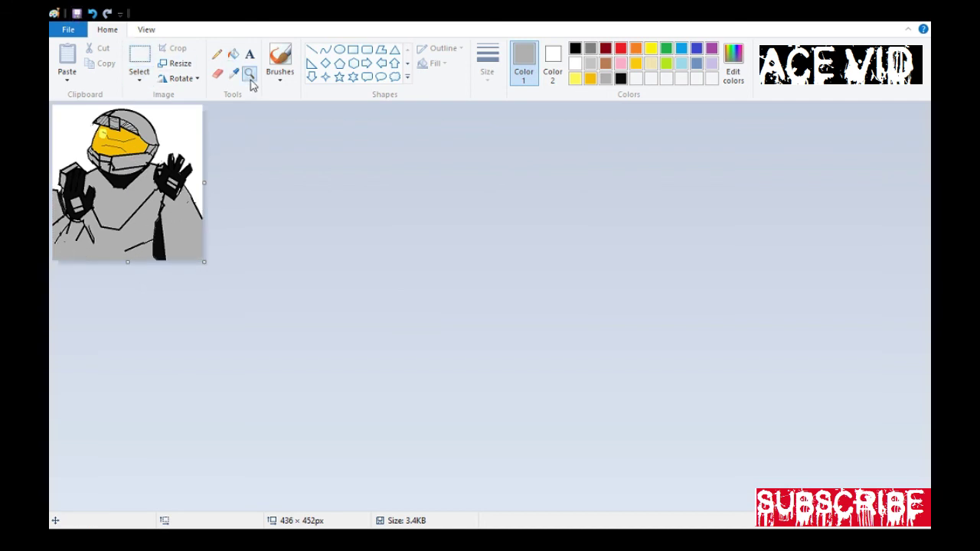
{"action": "left_click", "coordinate": [157, 198]}
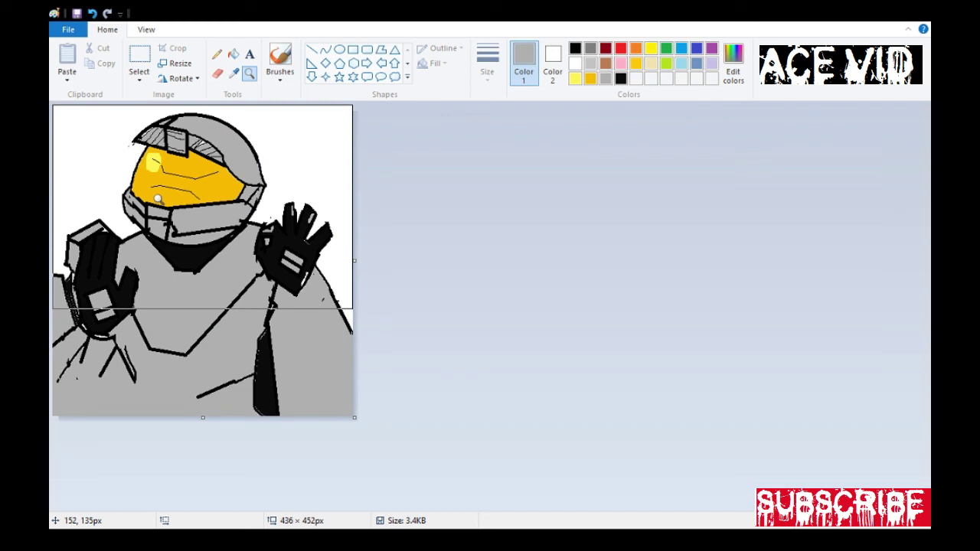
{"action": "left_click", "coordinate": [234, 54]}
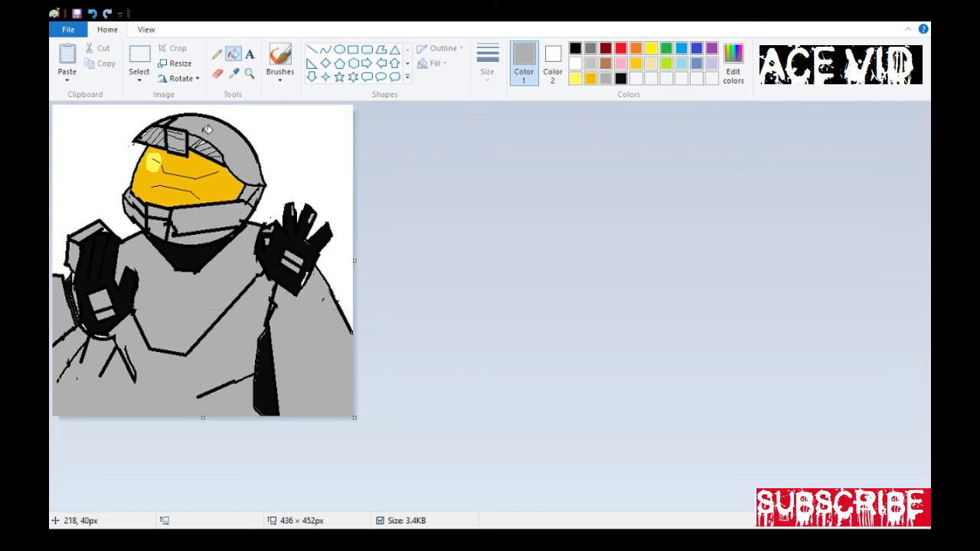